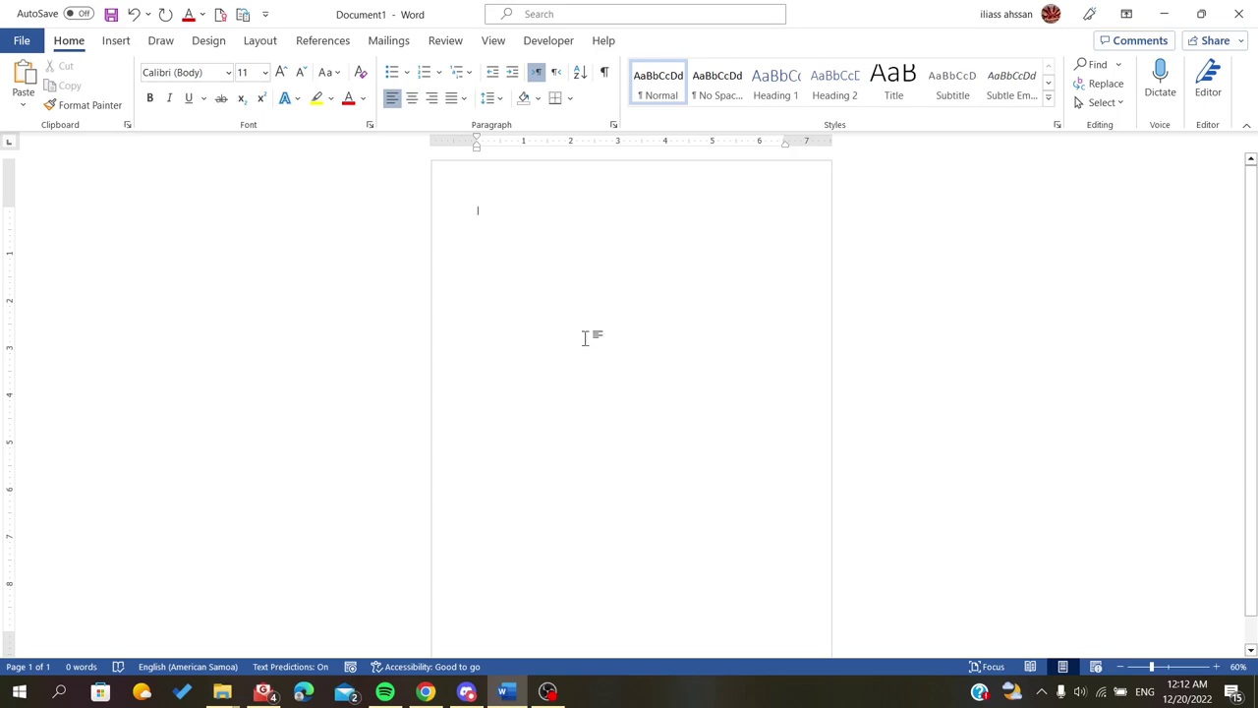
- Insert a 2×2 table at the top of the page and drag it wider and taller
{"action": "left_click", "coordinate": [116, 40]}
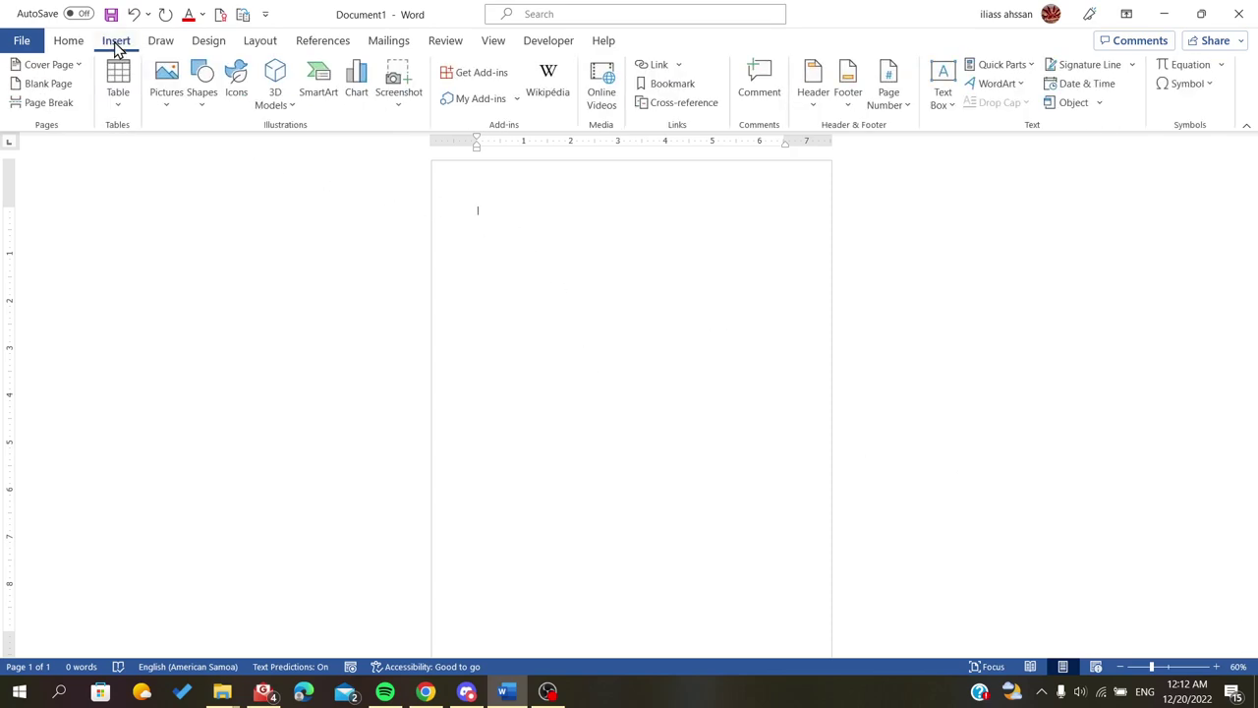
{"action": "left_click", "coordinate": [118, 87]}
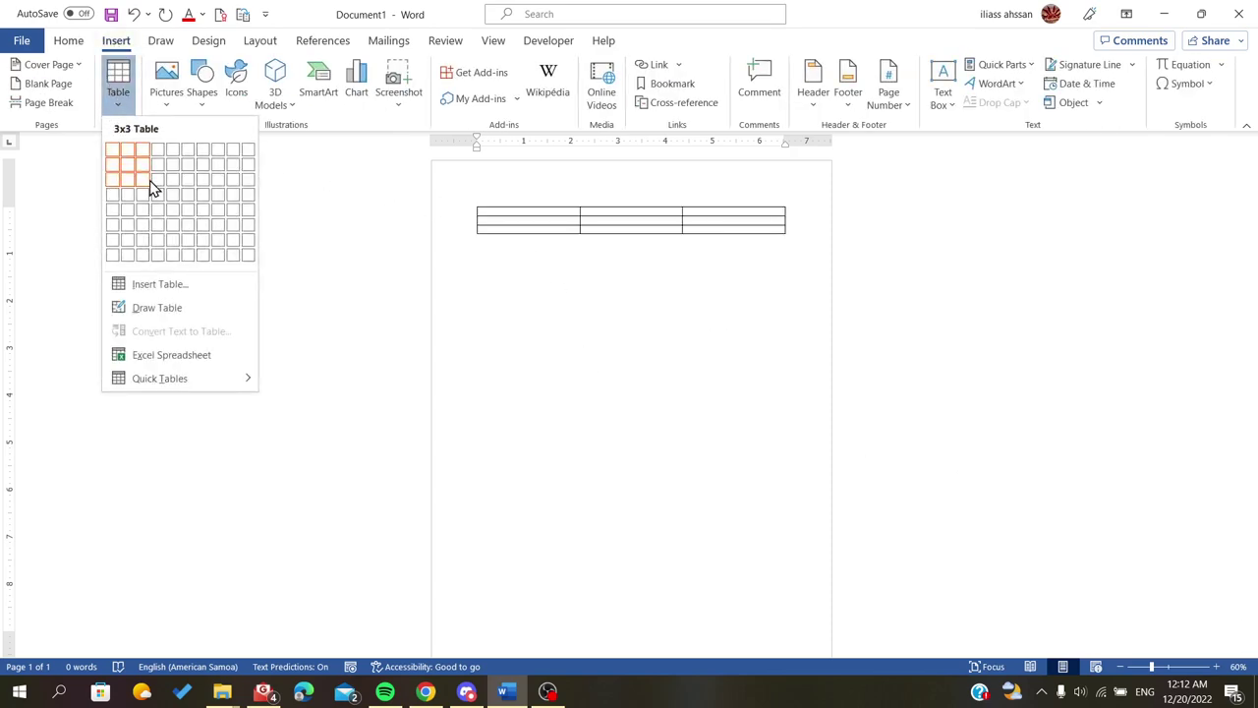
{"action": "left_click", "coordinate": [136, 180]}
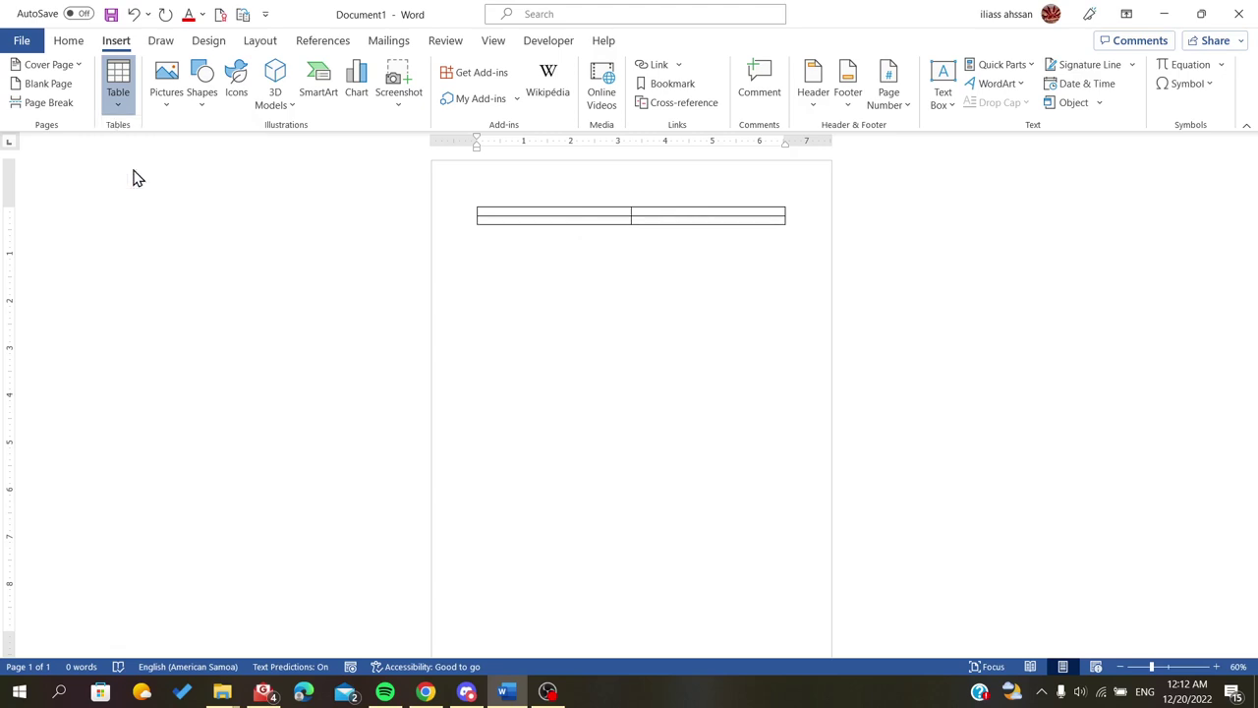
{"action": "scroll", "coordinate": [635, 248], "scroll_direction": "up", "scroll_amount": 4}
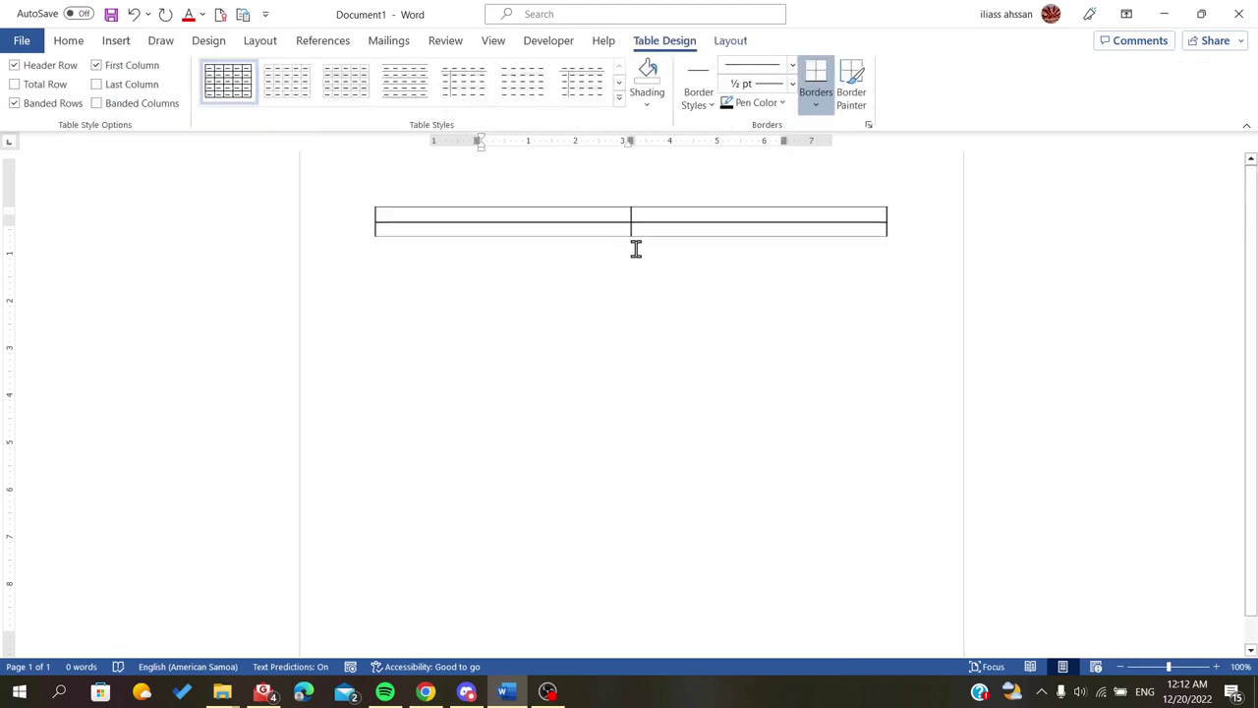
{"action": "mouse_move", "coordinate": [895, 244]}
{"action": "left_mouse_down"}
{"action": "mouse_move", "coordinate": [924, 337]}
{"action": "mouse_move", "coordinate": [911, 316]}
{"action": "left_mouse_up"}
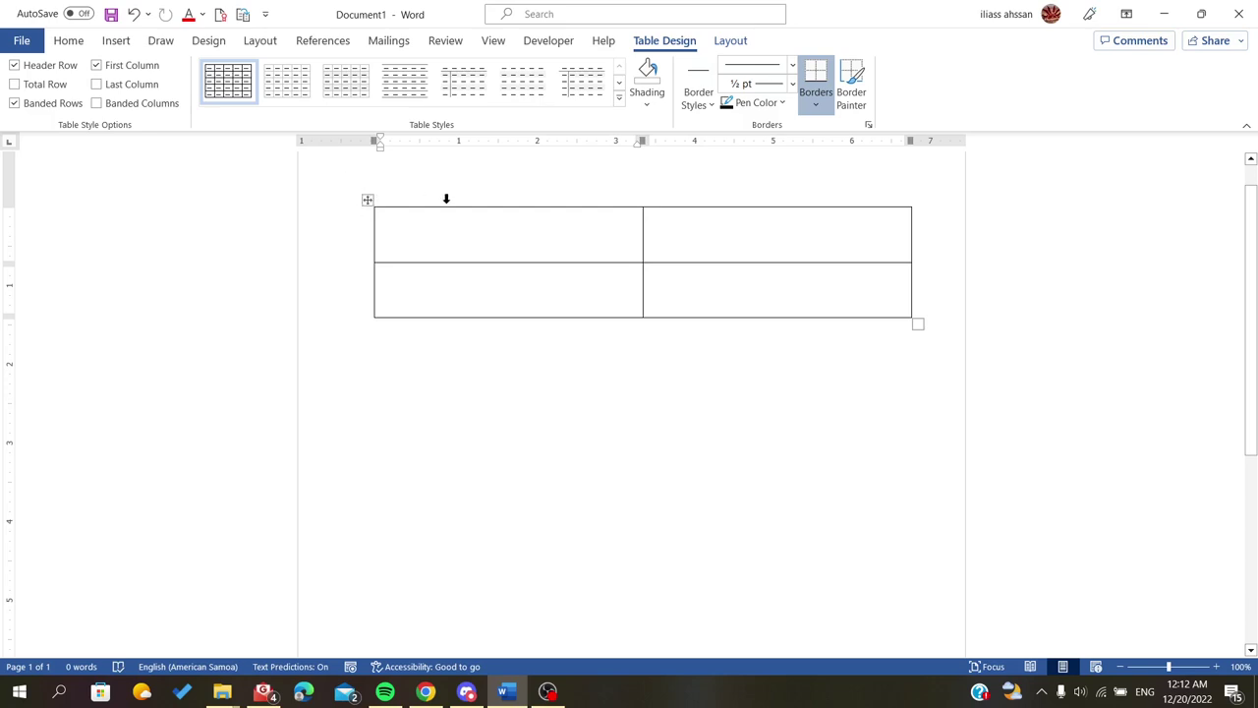
- Select the whole table, then open and close Table Properties from the Layout tab unchanged
{"action": "left_click", "coordinate": [366, 201]}
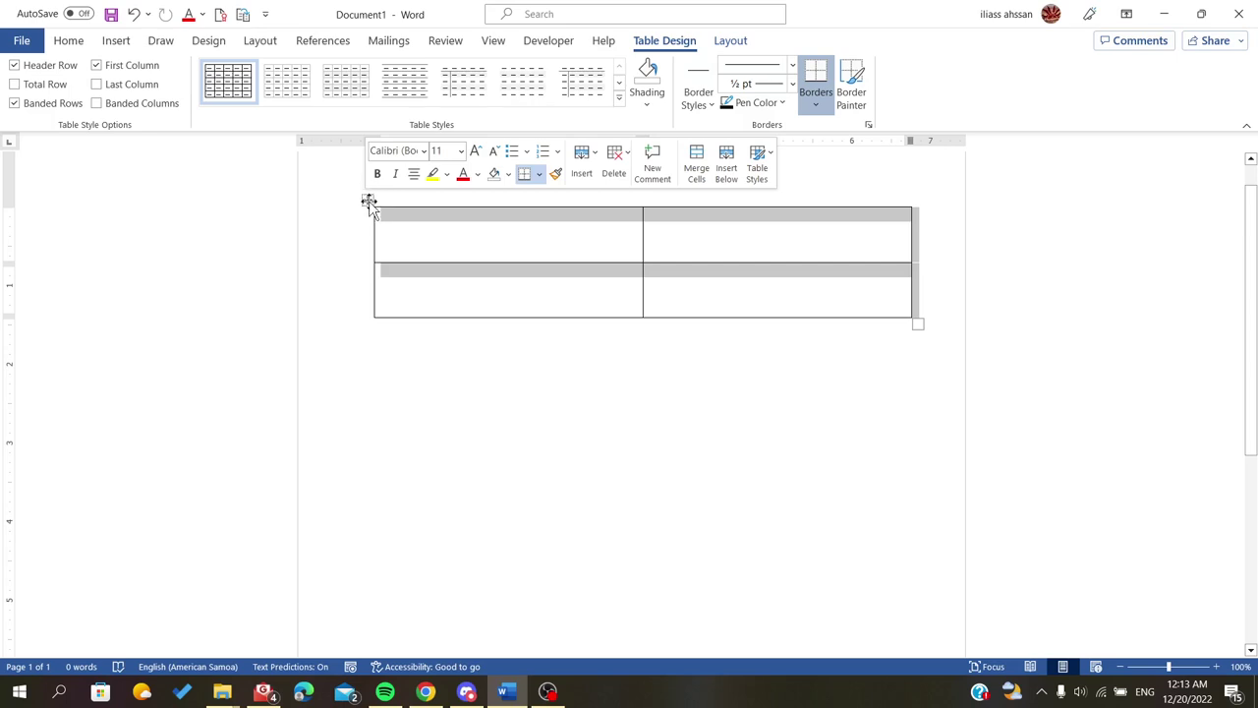
{"action": "left_click", "coordinate": [368, 202]}
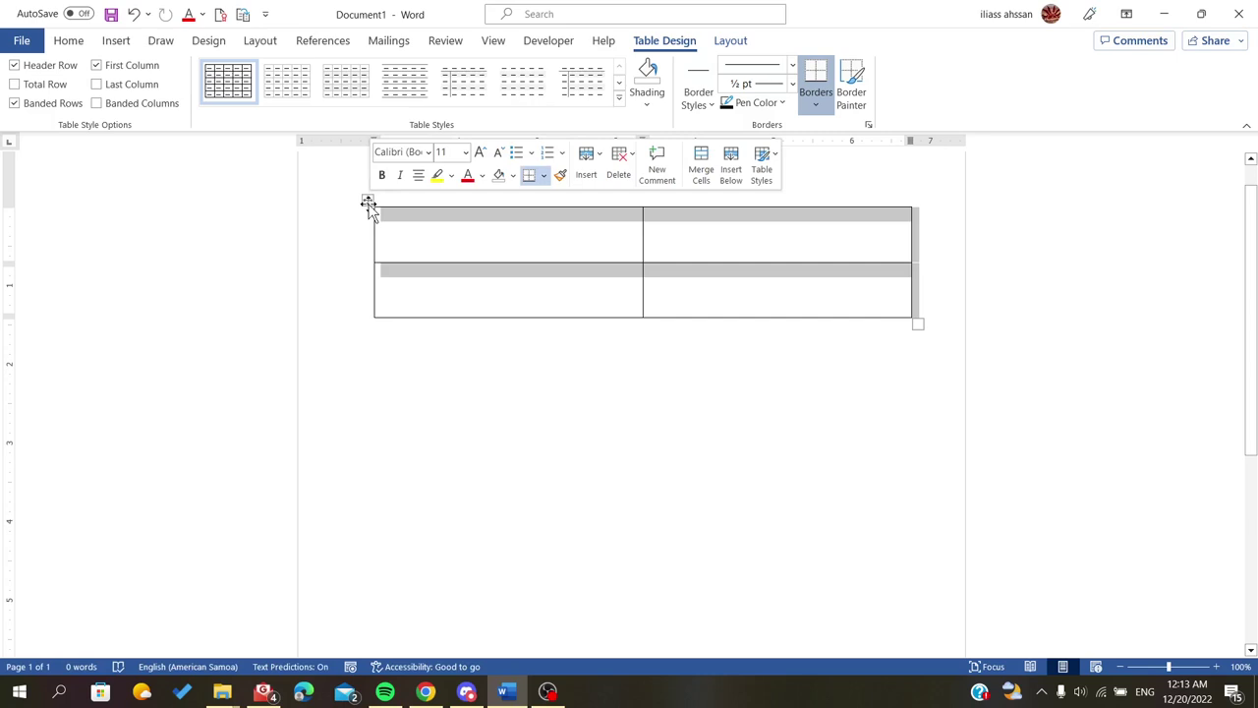
{"action": "left_click", "coordinate": [918, 324]}
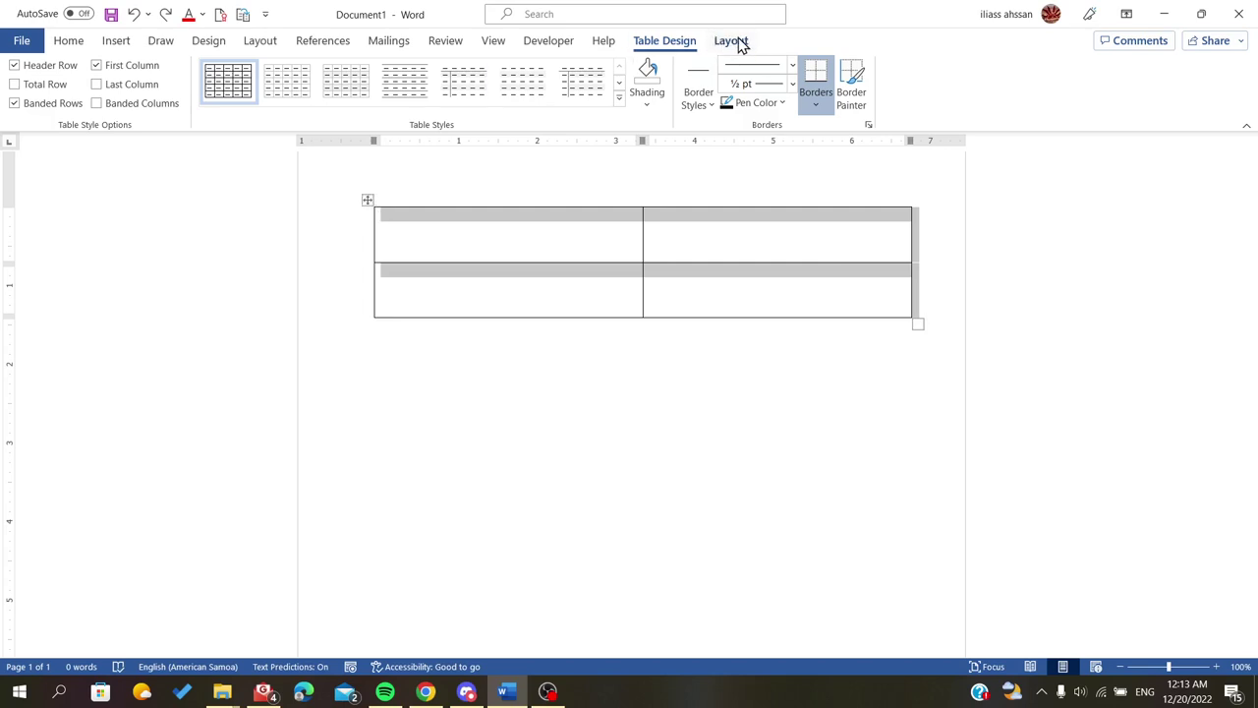
{"action": "left_click", "coordinate": [738, 44]}
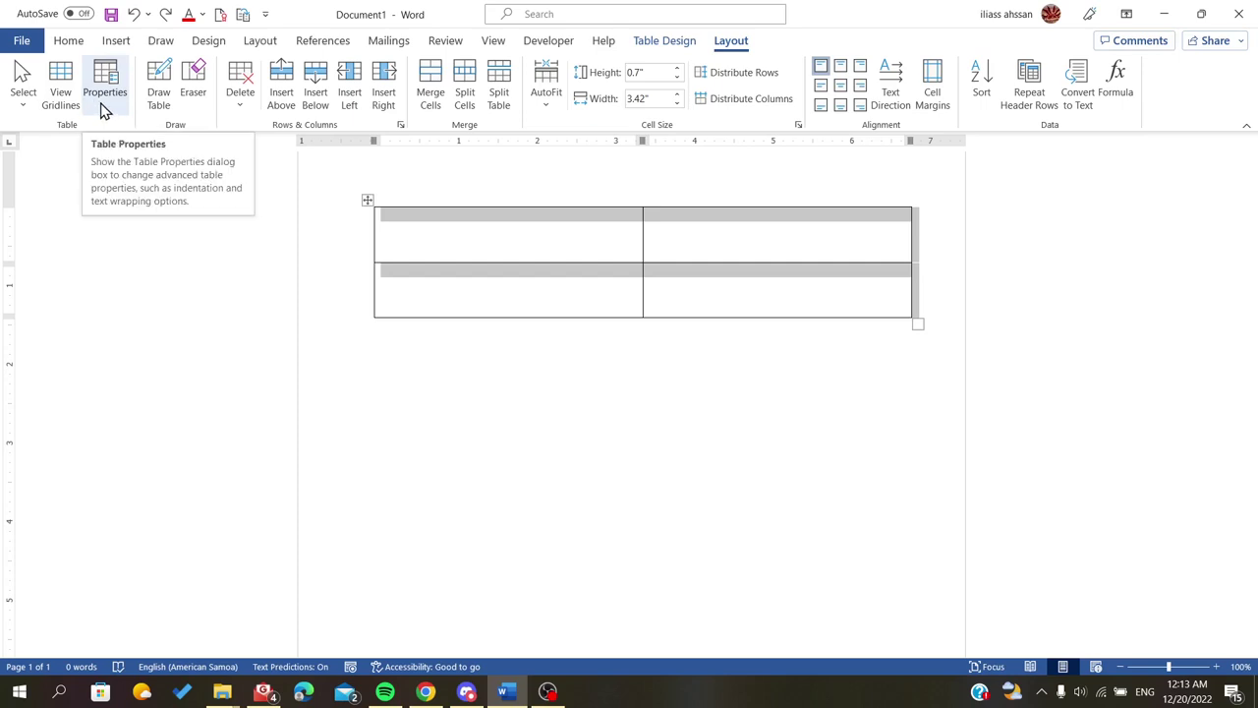
{"action": "left_click", "coordinate": [102, 99]}
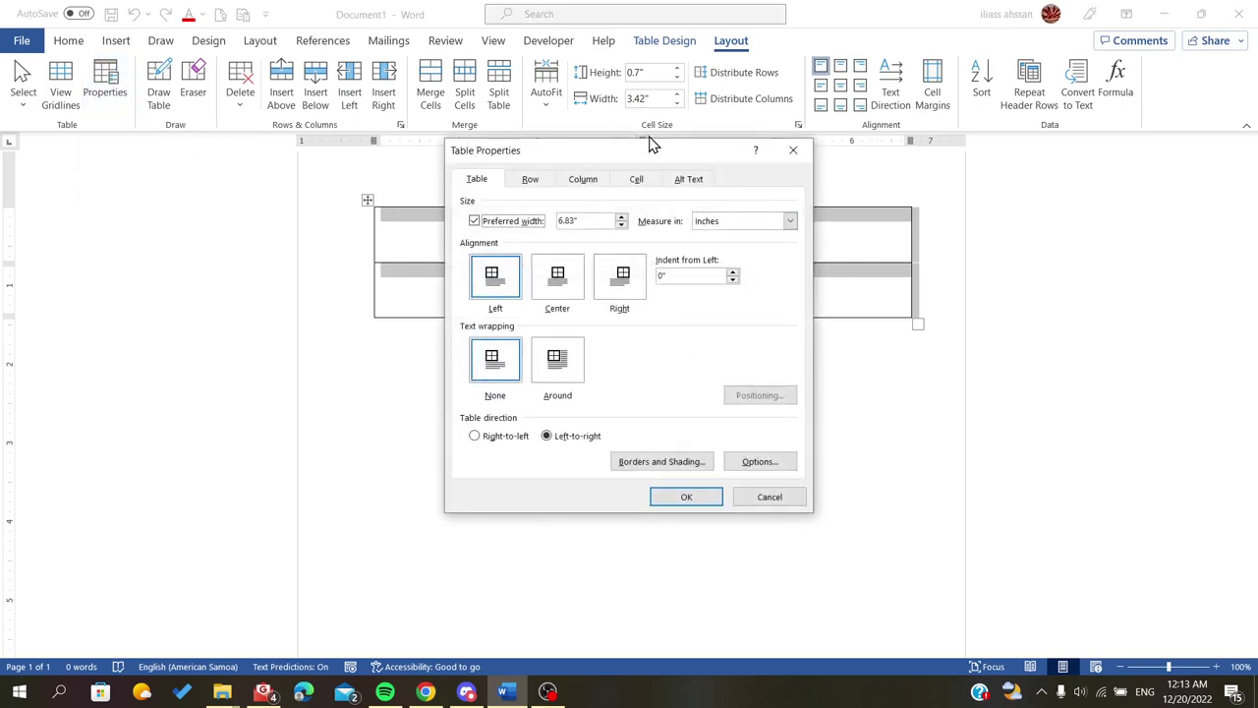
{"action": "left_click", "coordinate": [791, 148]}
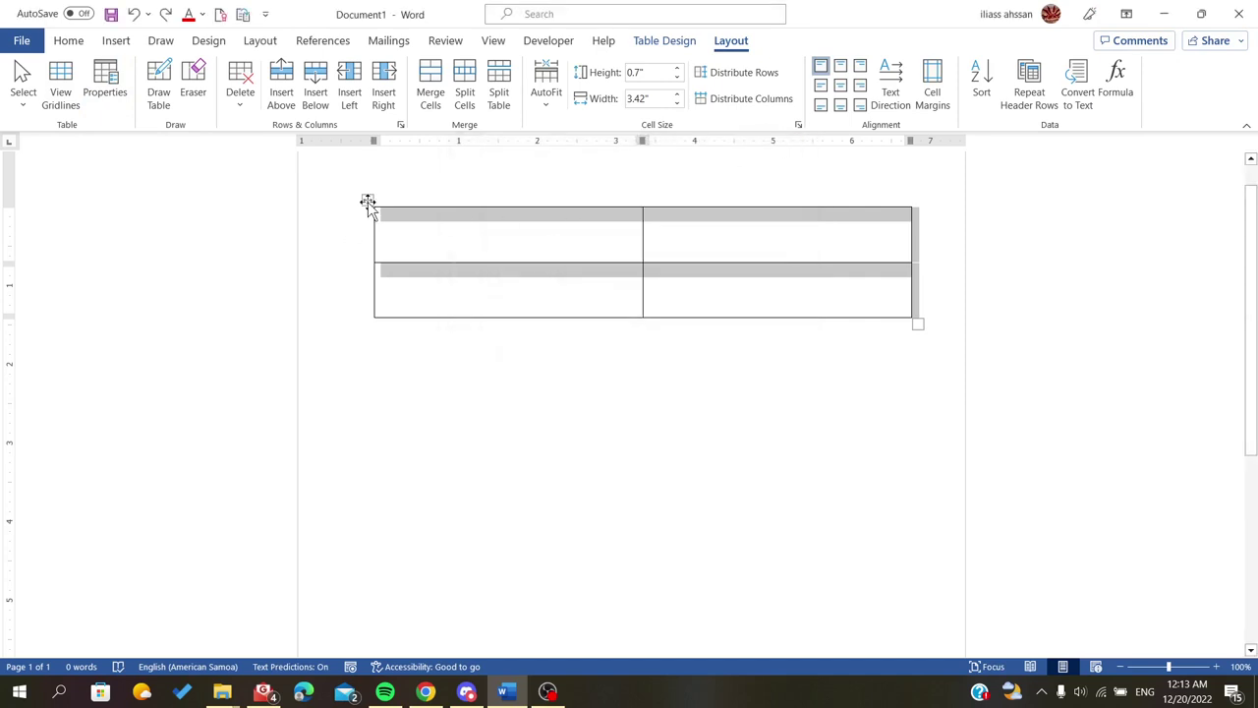
- Open Table Properties for the whole table from its right-click menu
{"action": "right_click", "coordinate": [367, 202]}
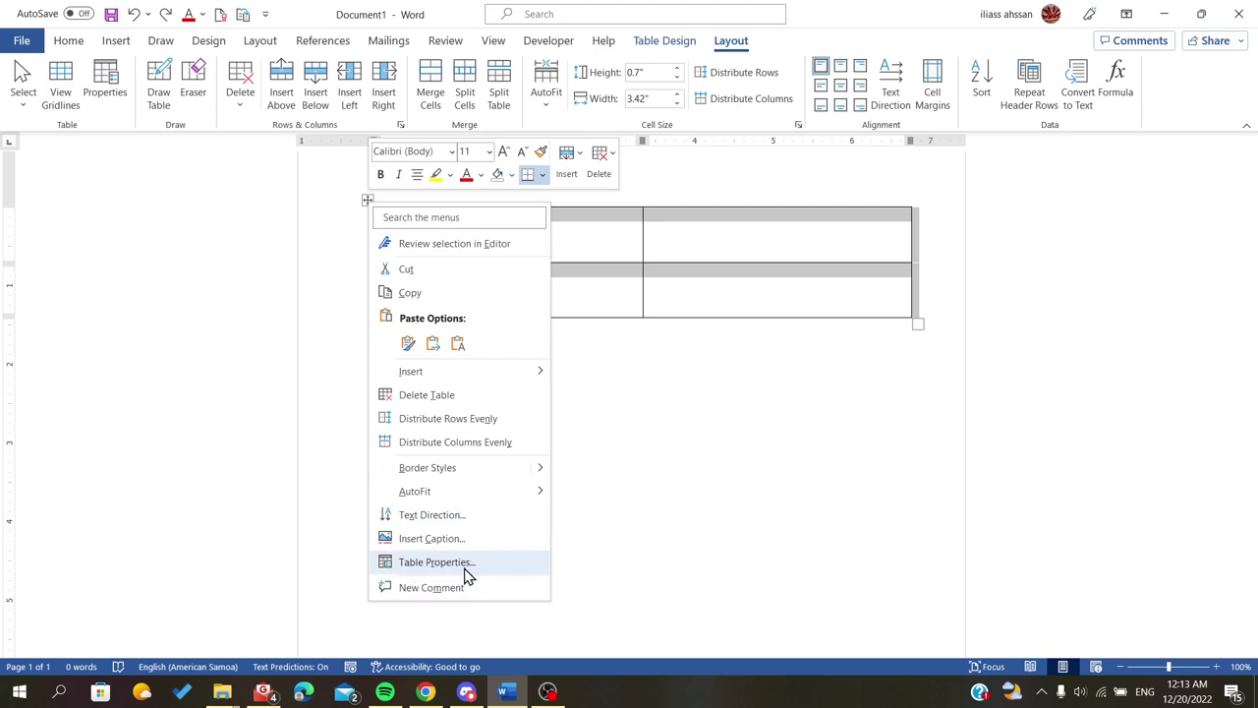
{"action": "left_click", "coordinate": [388, 565]}
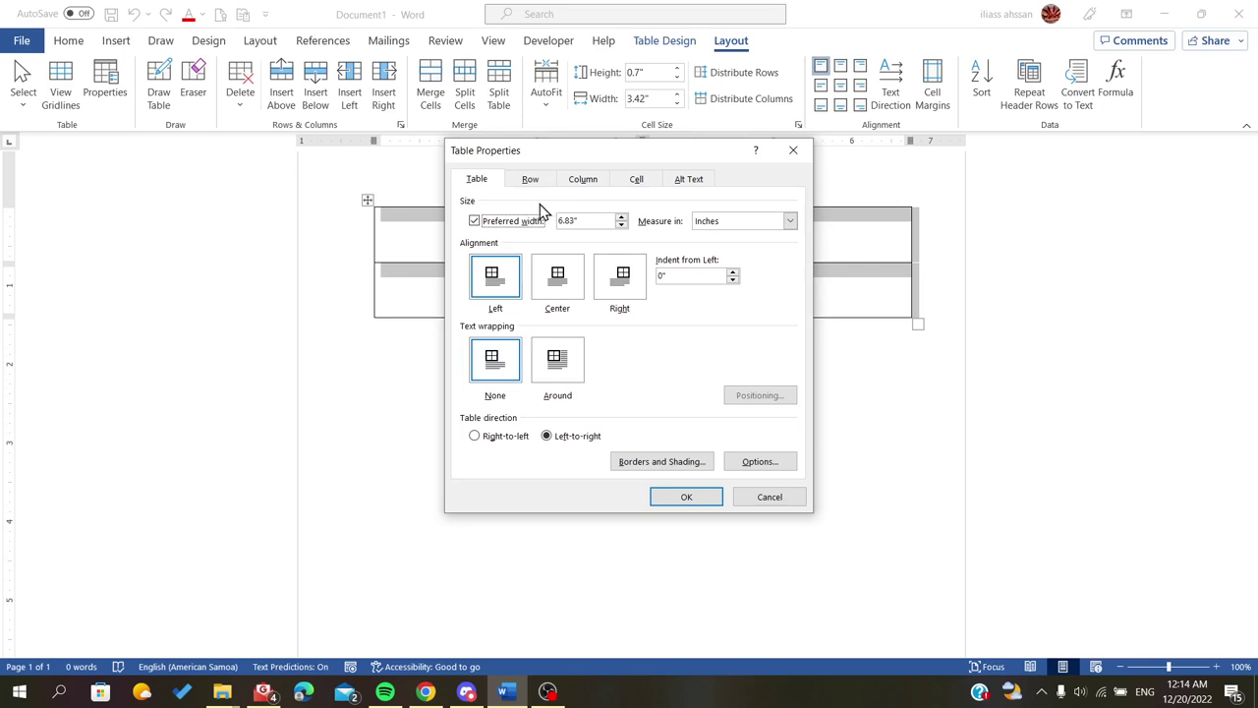
- Set both rows to an exact 0.7-inch height on the Row tab
{"action": "left_click", "coordinate": [582, 179]}
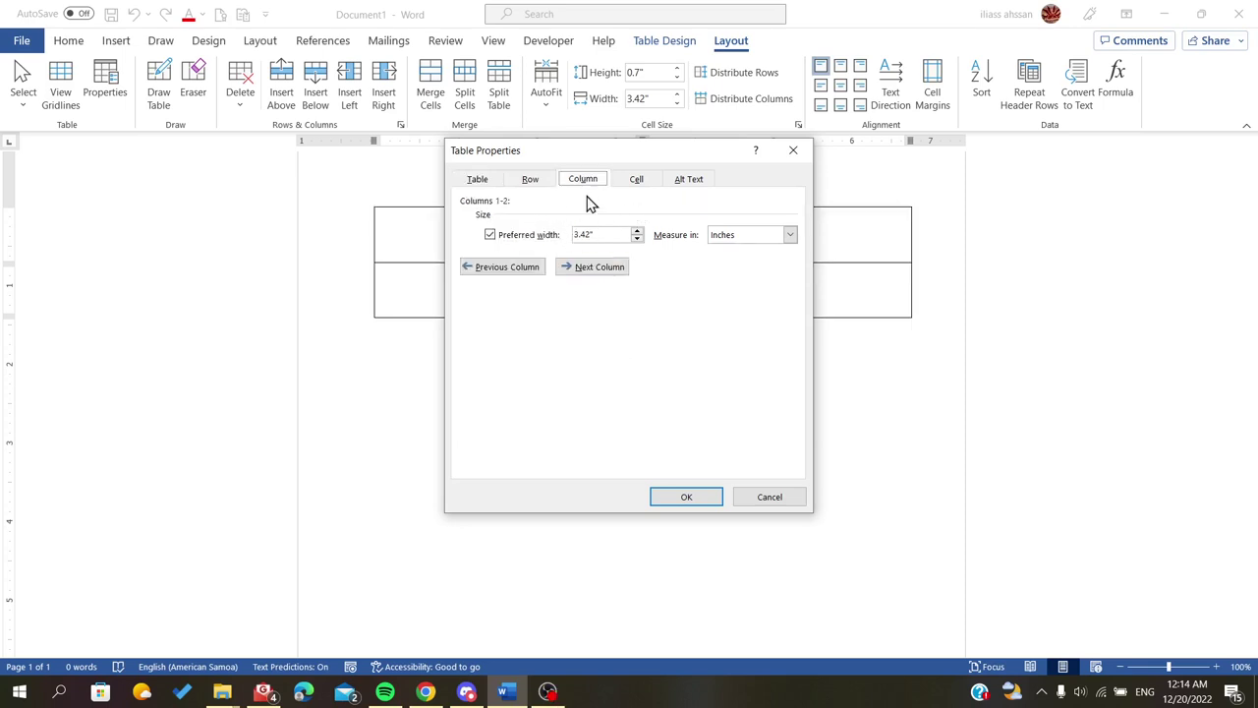
{"action": "left_click", "coordinate": [531, 181]}
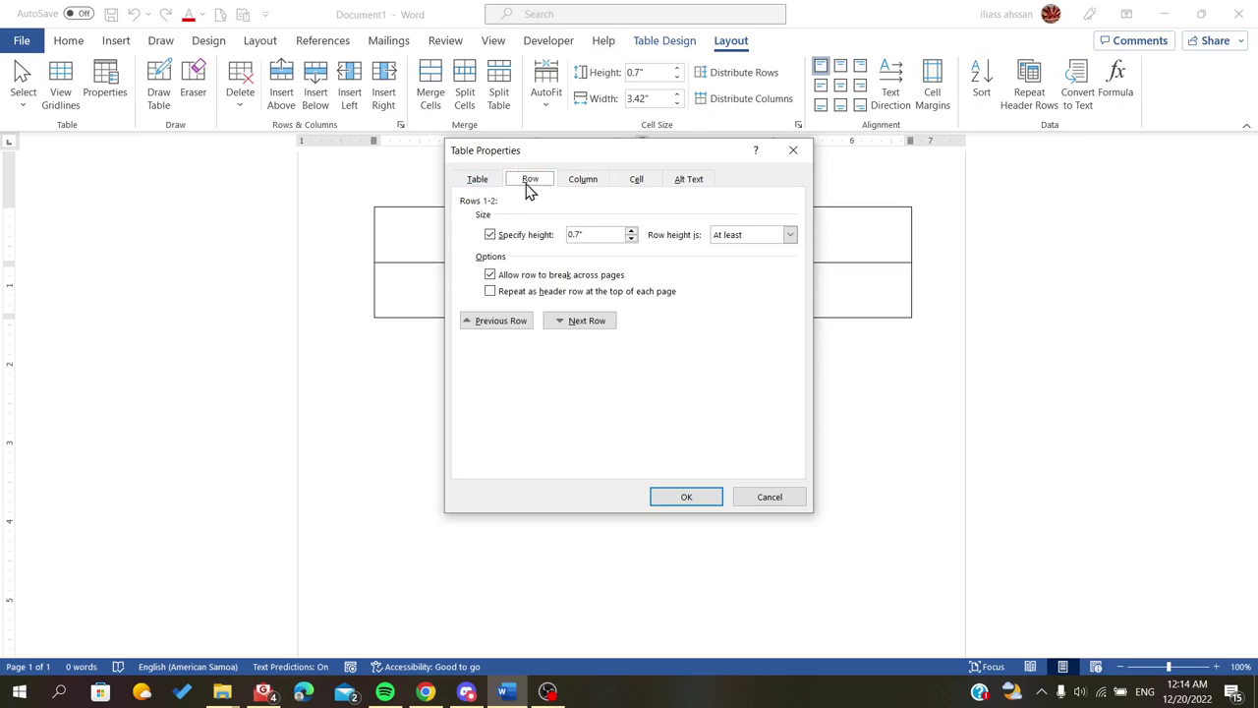
{"action": "left_click", "coordinate": [770, 236]}
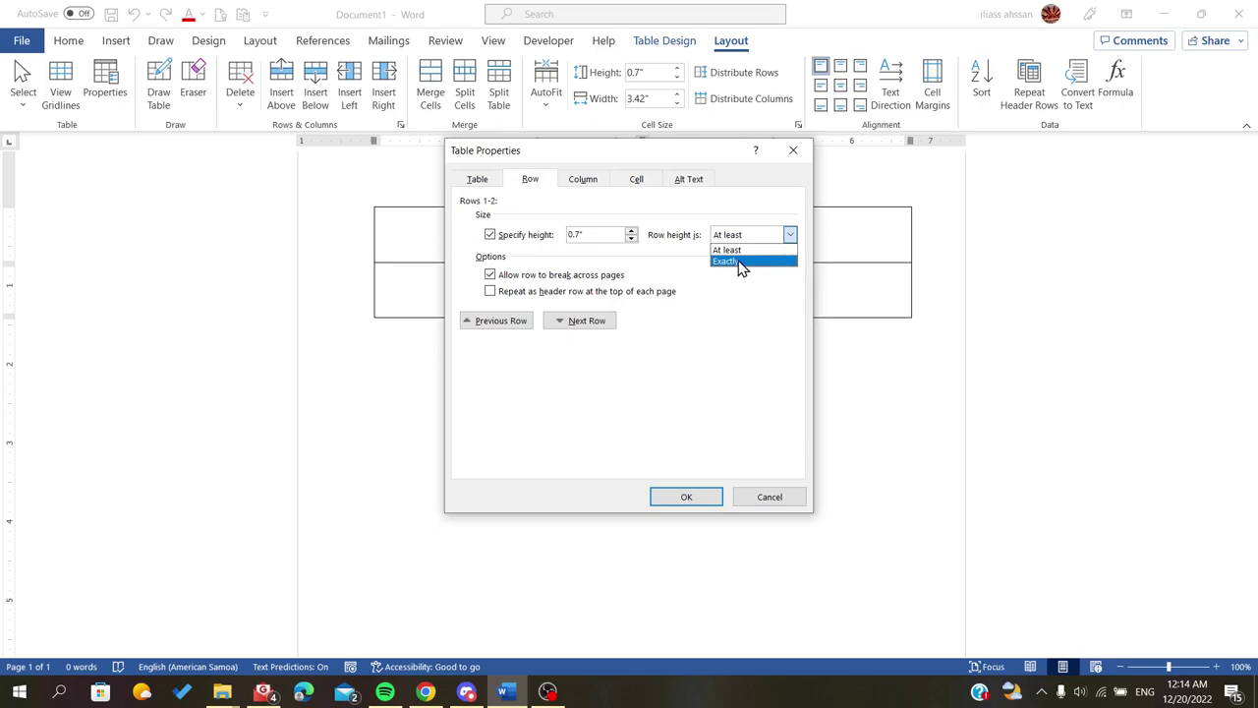
{"action": "left_click", "coordinate": [729, 263]}
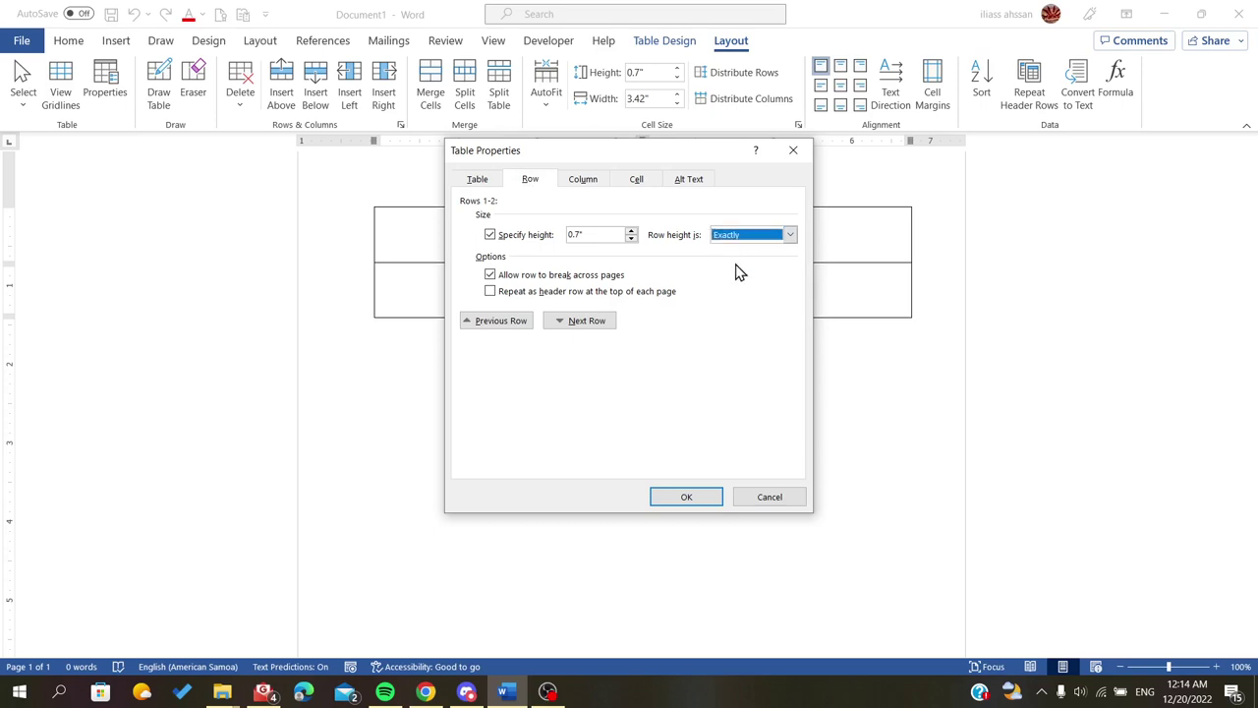
{"action": "left_click", "coordinate": [477, 179]}
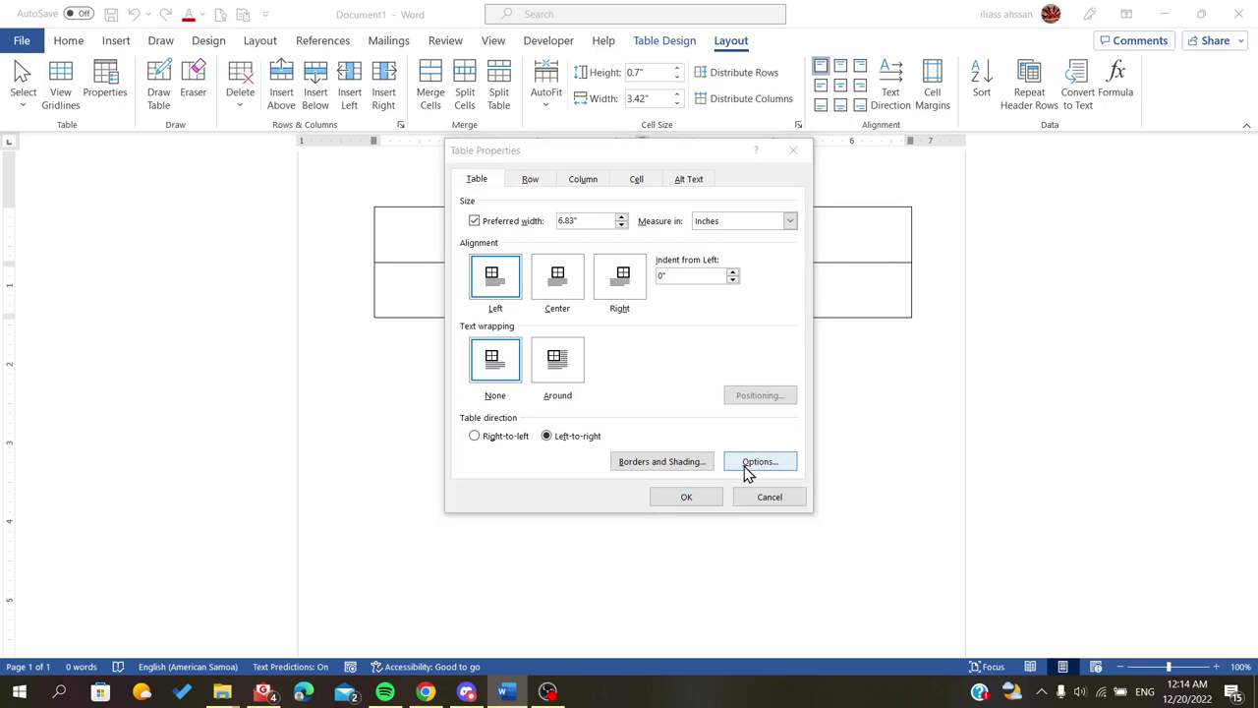
- Turn off 'Automatically resize to fit contents' and apply the table properties
{"action": "left_click", "coordinate": [745, 464]}
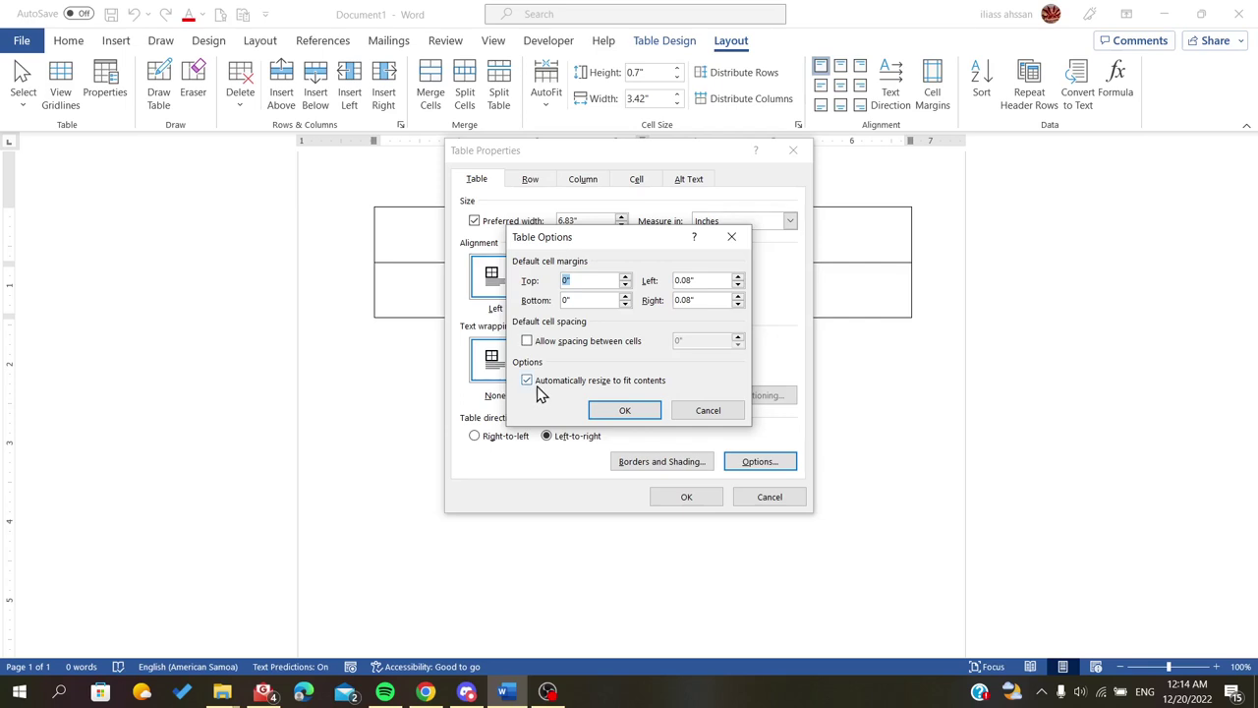
{"action": "left_click", "coordinate": [527, 382]}
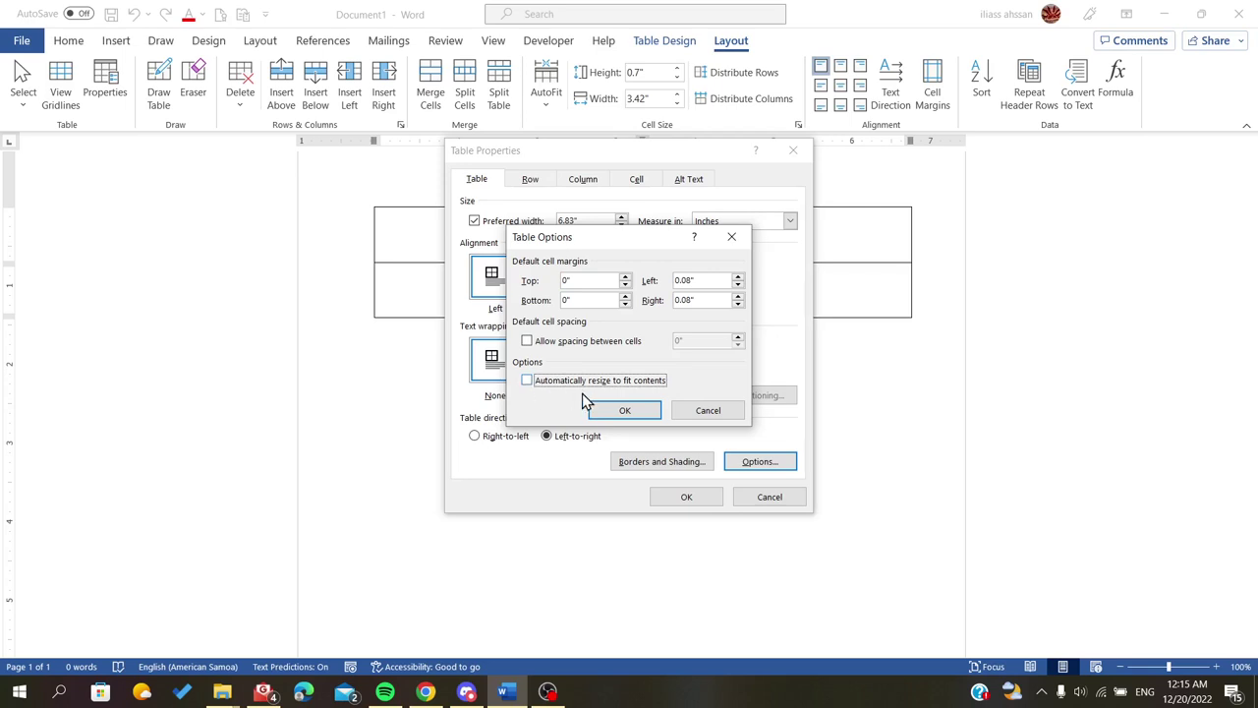
{"action": "left_click", "coordinate": [602, 411]}
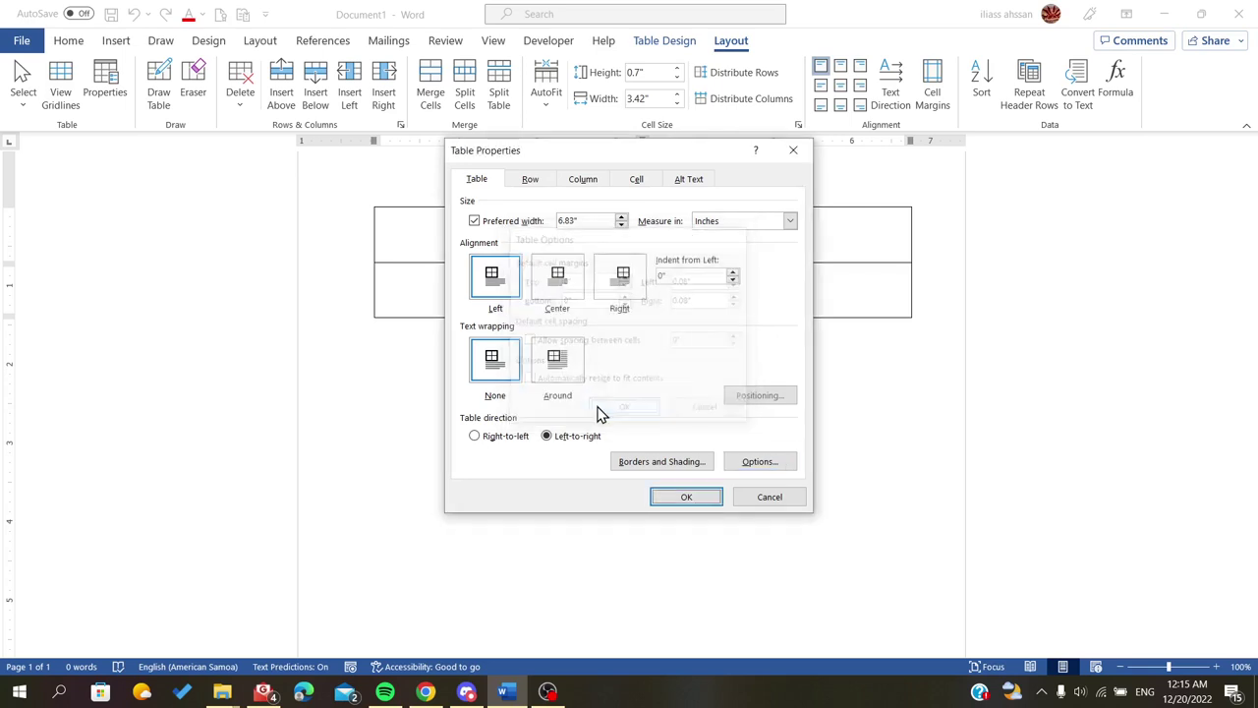
{"action": "left_click", "coordinate": [683, 497]}
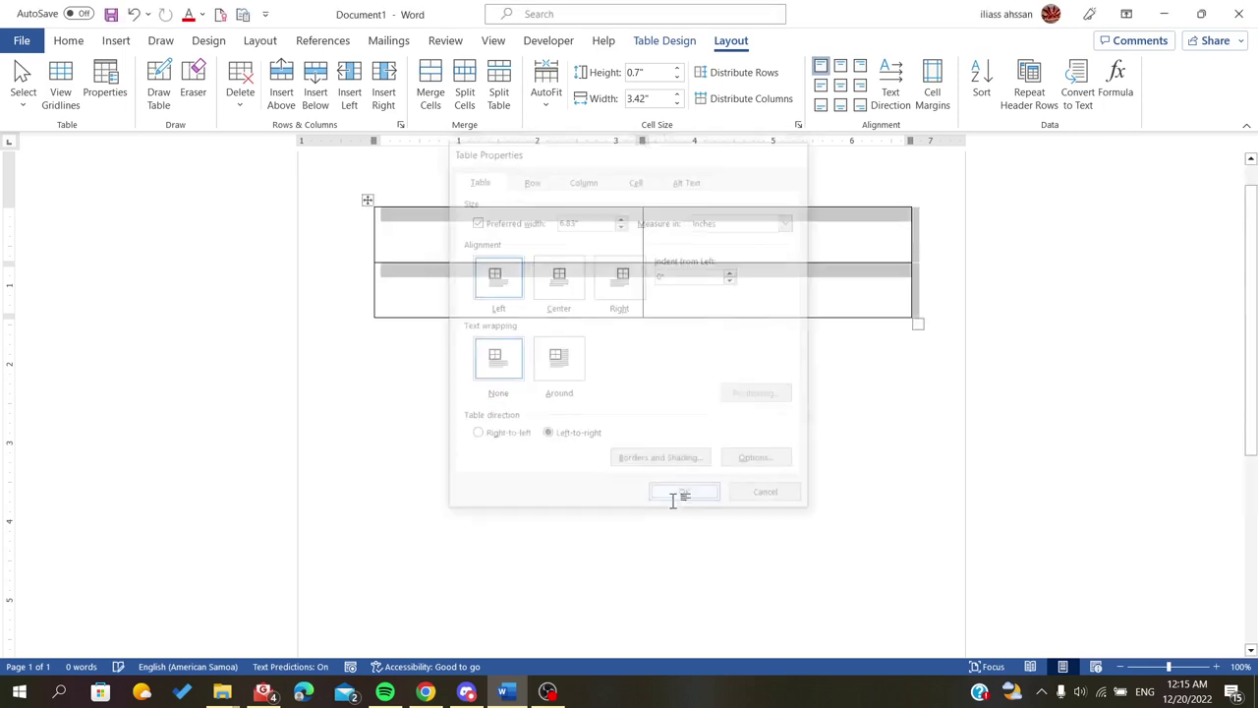
{"action": "left_click", "coordinate": [429, 236]}
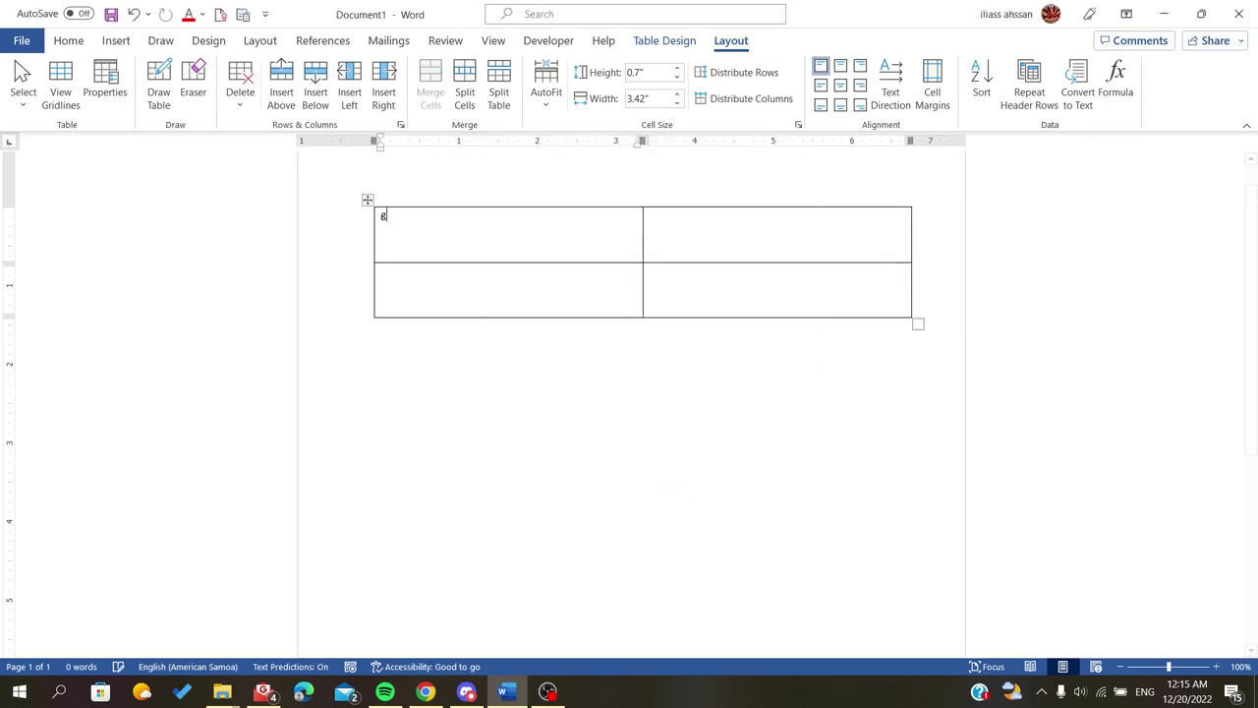
- Type a long line of g's in the top-left cell and select that line
{"action": "type", "text": "gggggggggggggggggggggggggggggggggggggggggg"}
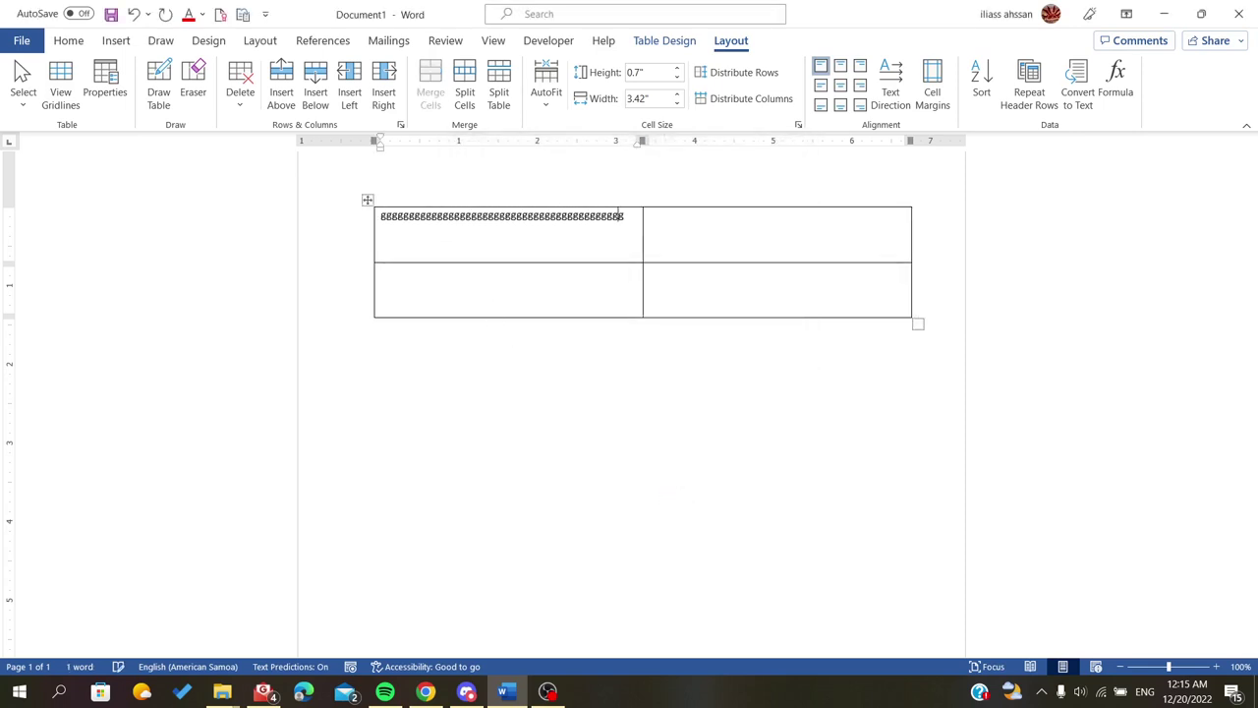
{"action": "type", "text": "gggggggggggggg"}
{"action": "key", "text": "ctrl+a"}
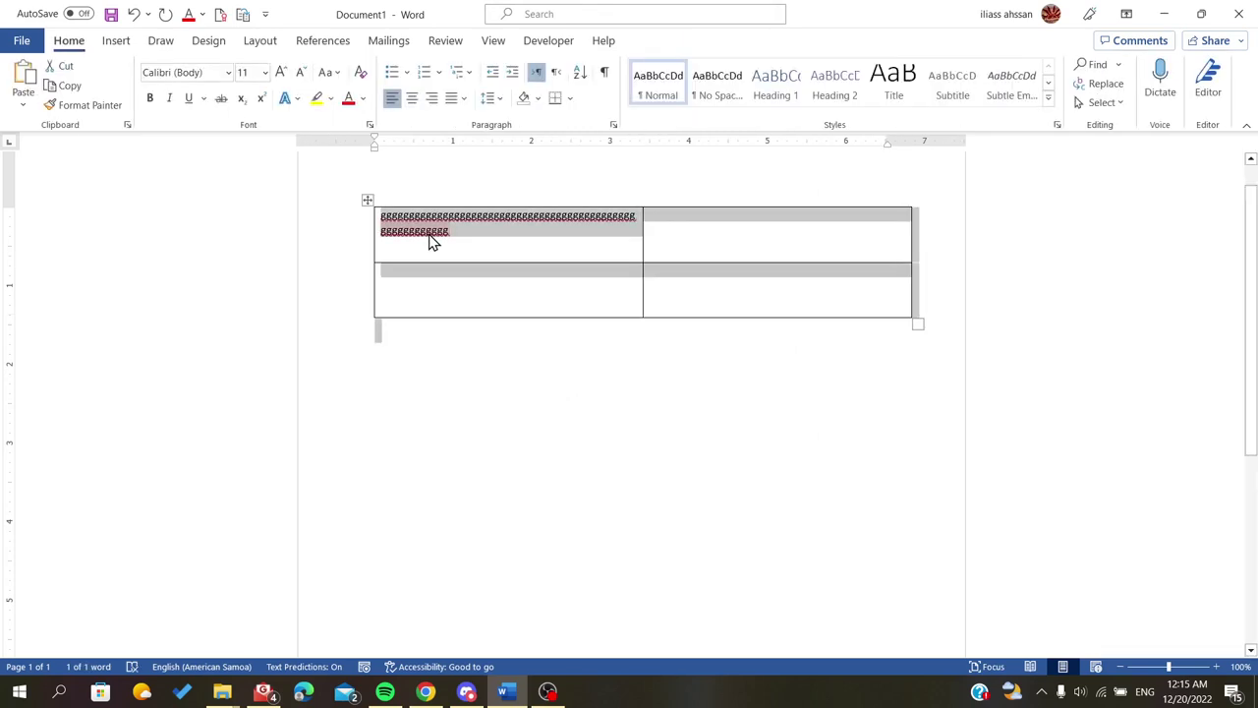
{"action": "left_click", "coordinate": [443, 235]}
{"action": "right_click", "coordinate": [482, 229]}
{"action": "key", "text": "Escape"}
{"action": "triple_click", "coordinate": [463, 236]}
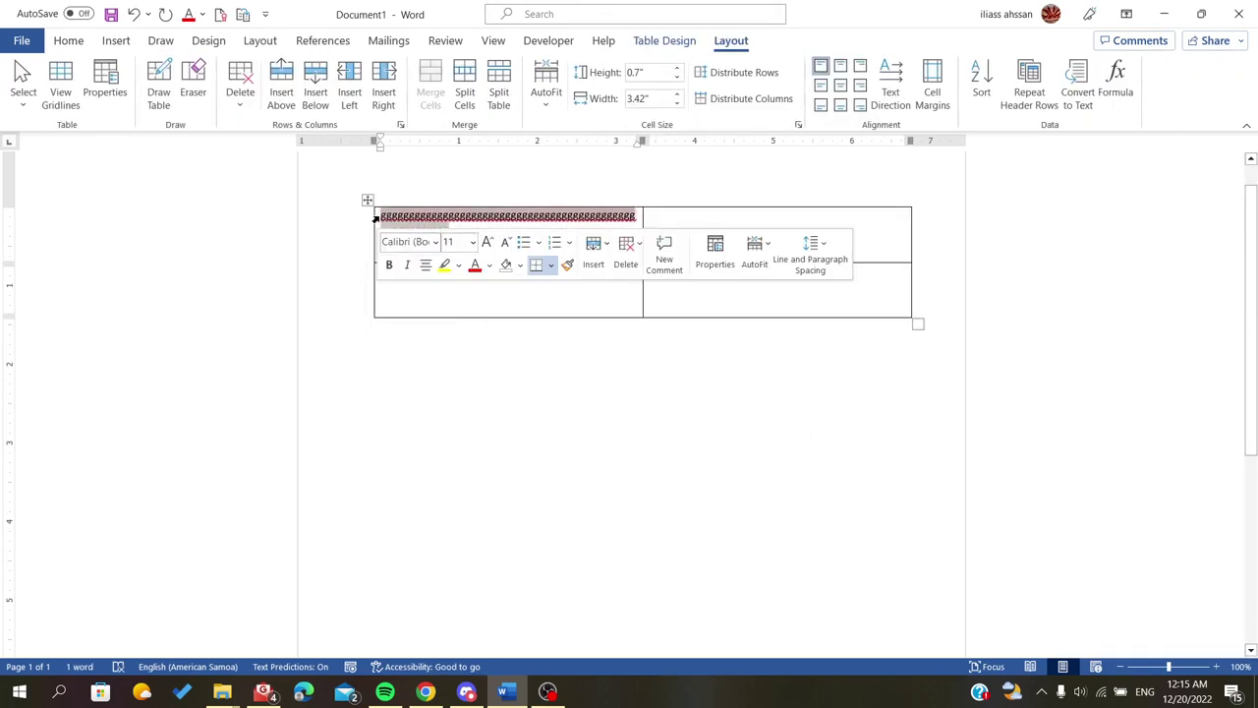
- Copy the g line and paste several copies into the cell, plus a typed 5
{"action": "key", "text": "ctrl+c"}
{"action": "key", "text": "Right"}
{"action": "key", "text": "ctrl+v"}
{"action": "key", "text": "ctrl+v"}
{"action": "key", "text": "ctrl+v"}
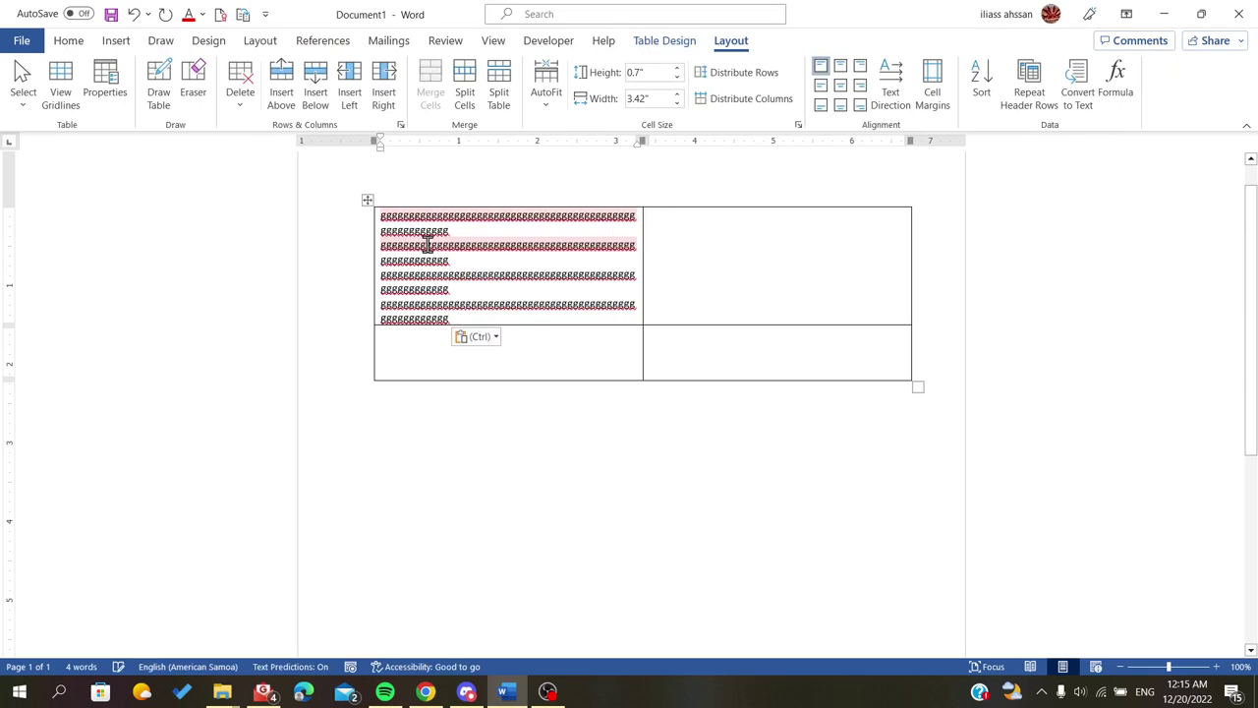
{"action": "key", "text": "ctrl+z"}
{"action": "key", "text": "ctrl+z"}
{"action": "type", "text": "5"}
{"action": "key", "text": "ctrl+v"}
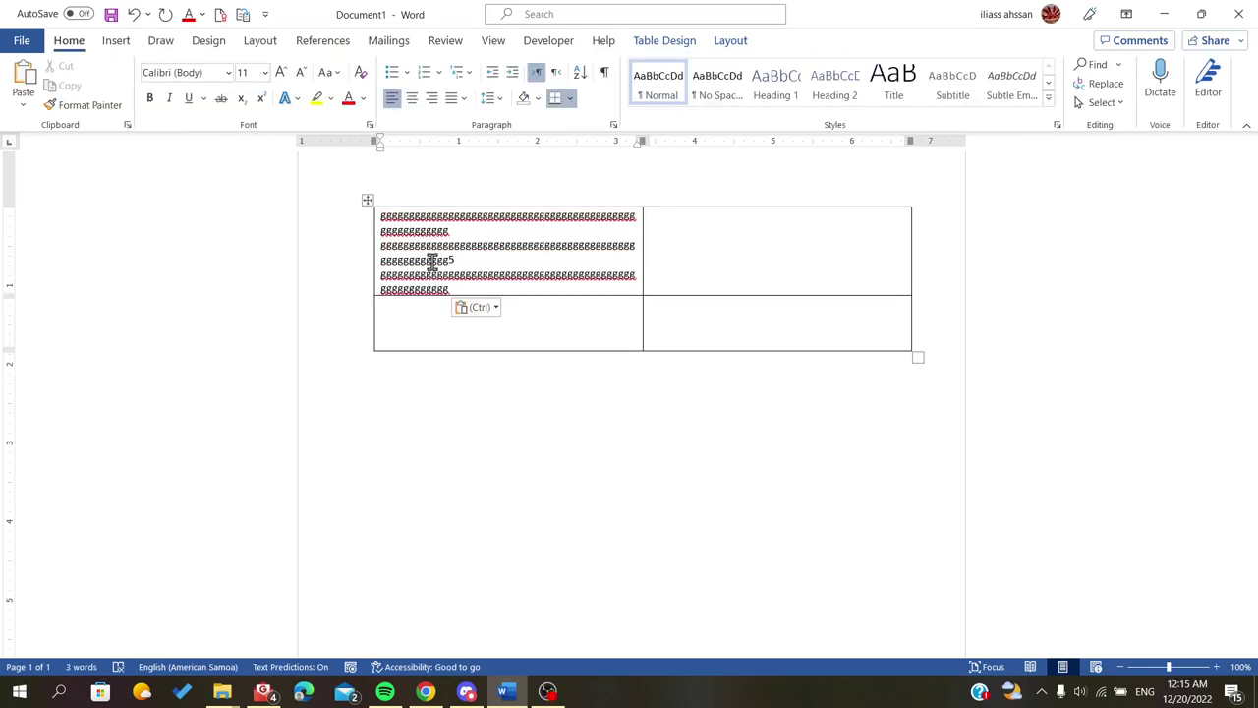
{"action": "left_click", "coordinate": [368, 200]}
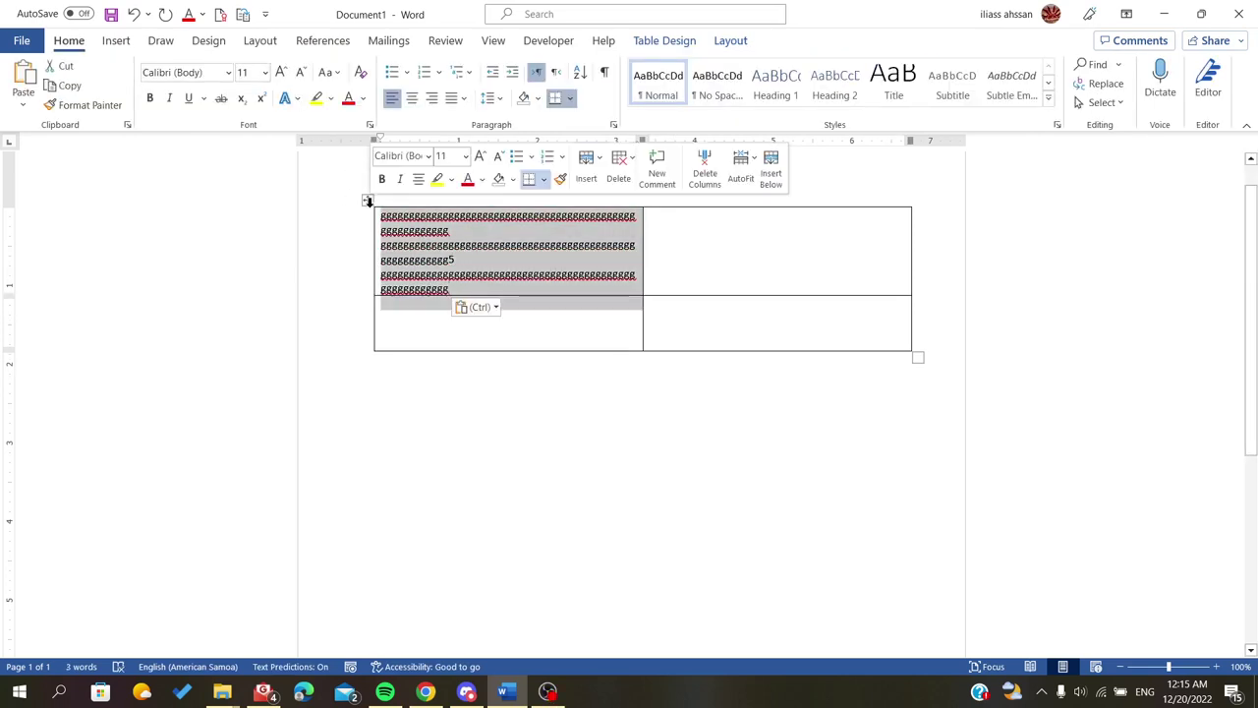
- Reopen Table Properties and set the row height to Exactly 0.7 inches for both rows
{"action": "right_click", "coordinate": [368, 201]}
{"action": "left_click", "coordinate": [433, 543]}
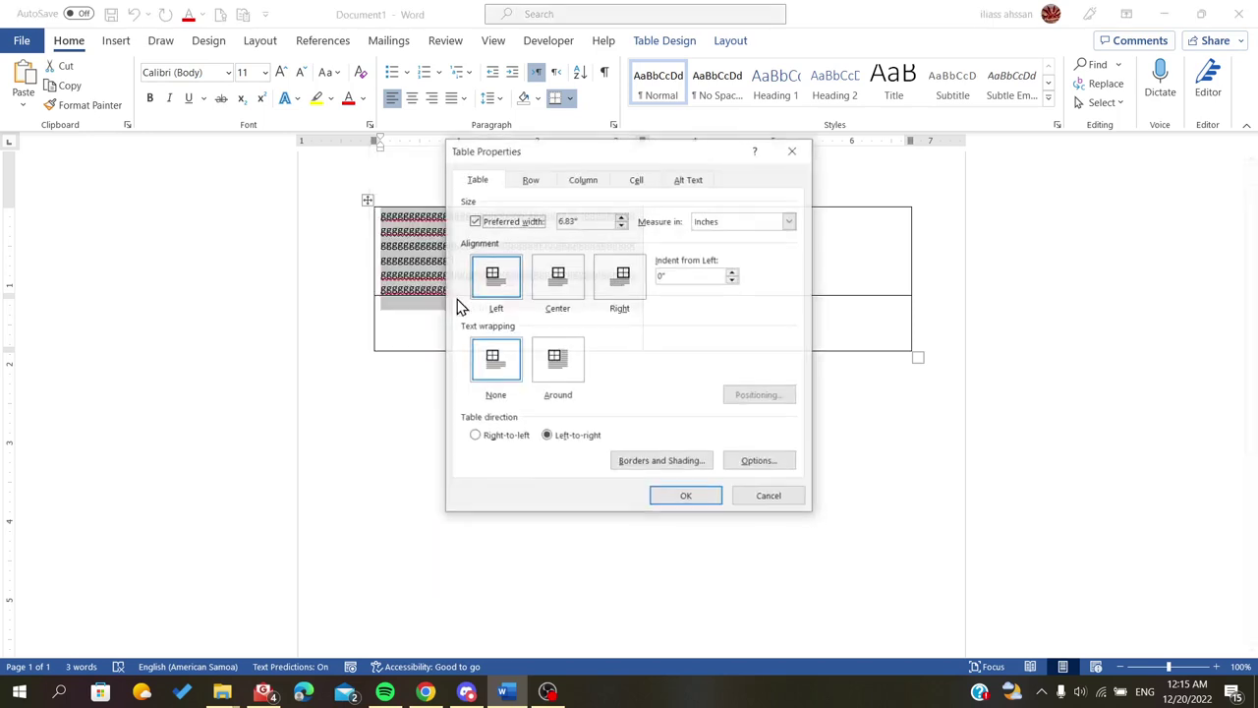
{"action": "left_click", "coordinate": [543, 183]}
{"action": "left_click", "coordinate": [578, 182]}
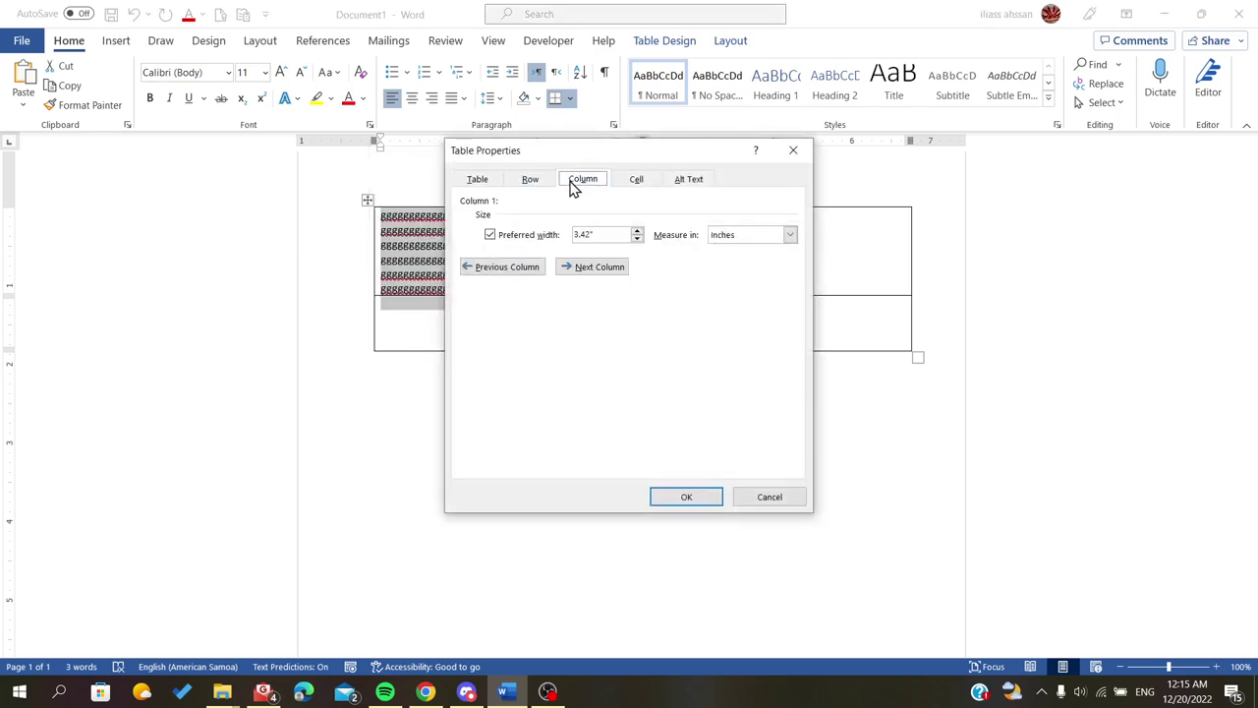
{"action": "left_click", "coordinate": [531, 182]}
{"action": "left_click", "coordinate": [789, 234]}
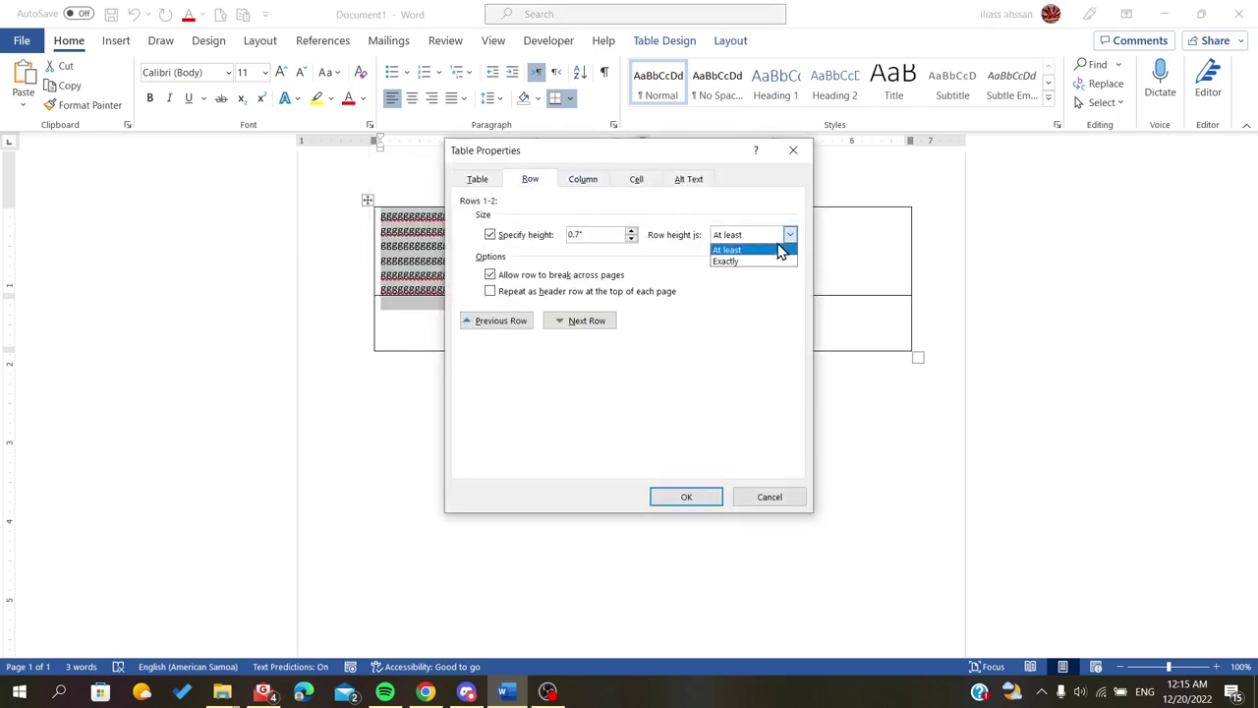
{"action": "left_click", "coordinate": [725, 260]}
{"action": "left_click", "coordinate": [587, 181]}
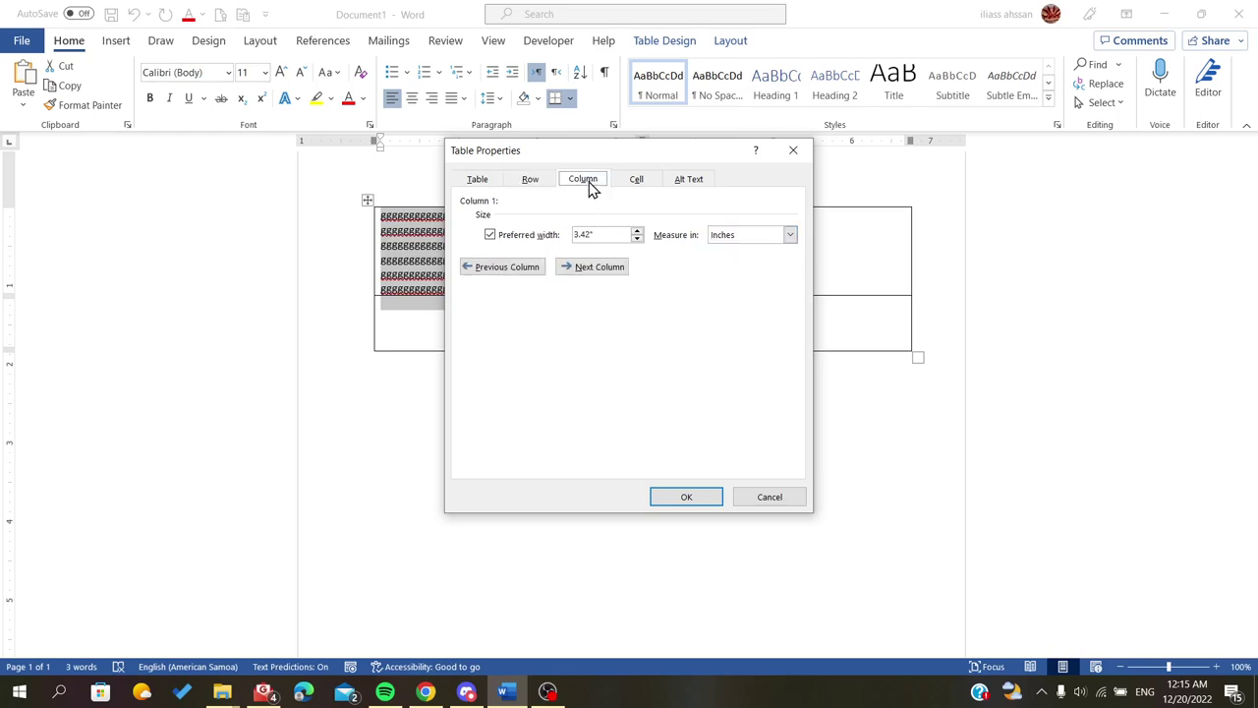
{"action": "left_click", "coordinate": [521, 179]}
{"action": "left_click", "coordinate": [678, 496]}
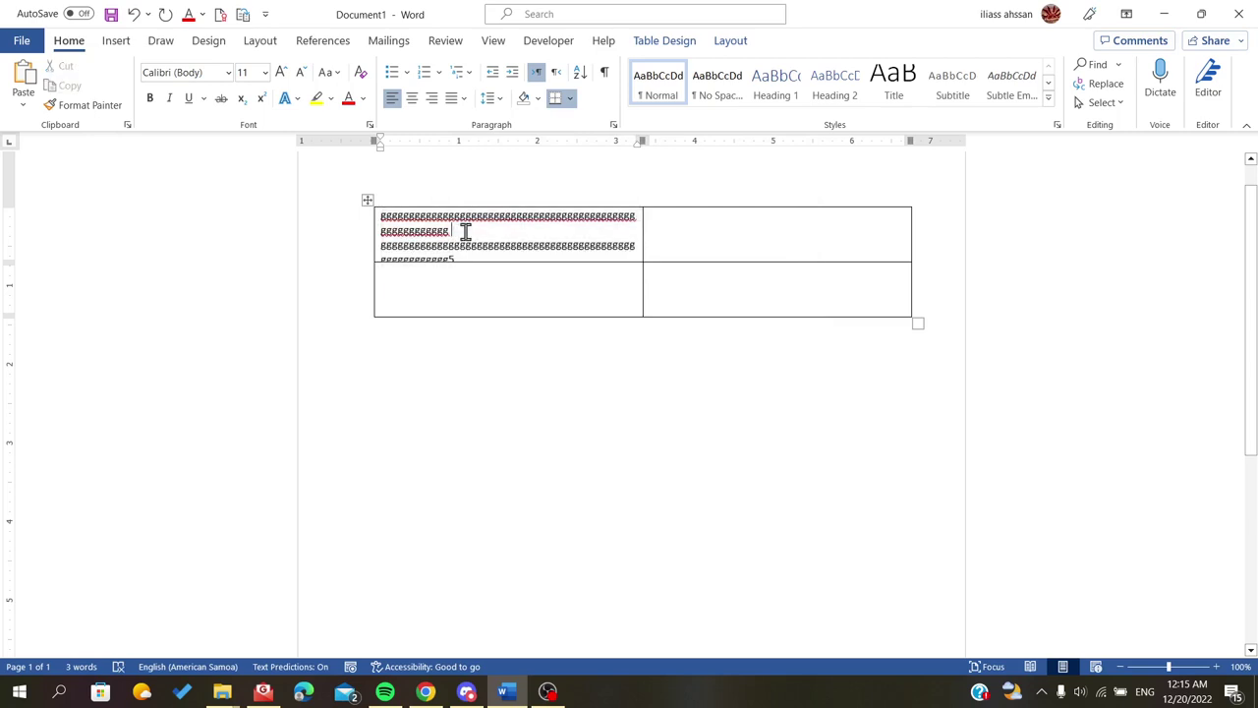
- Paste more g text at the end of the first cell, then undo that paste
{"action": "left_click", "coordinate": [466, 227]}
{"action": "left_click", "coordinate": [497, 253]}
{"action": "key", "text": "ctrl+v"}
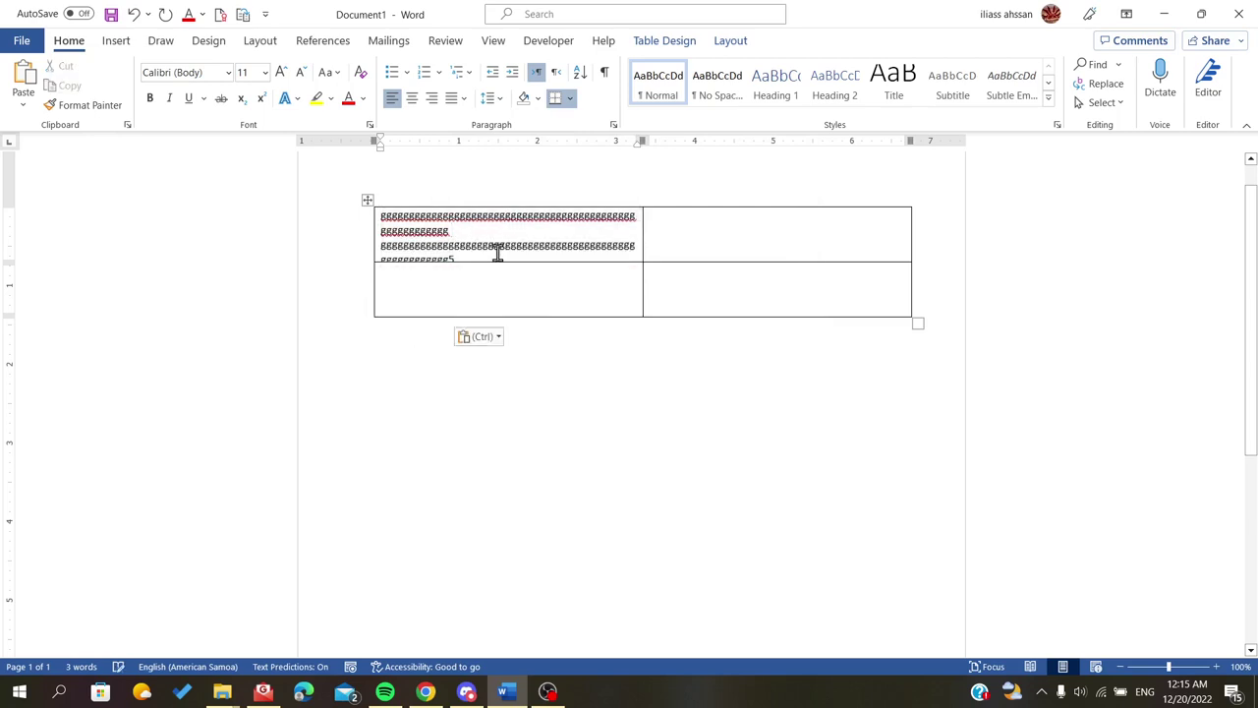
{"action": "key", "text": "ctrl+z"}
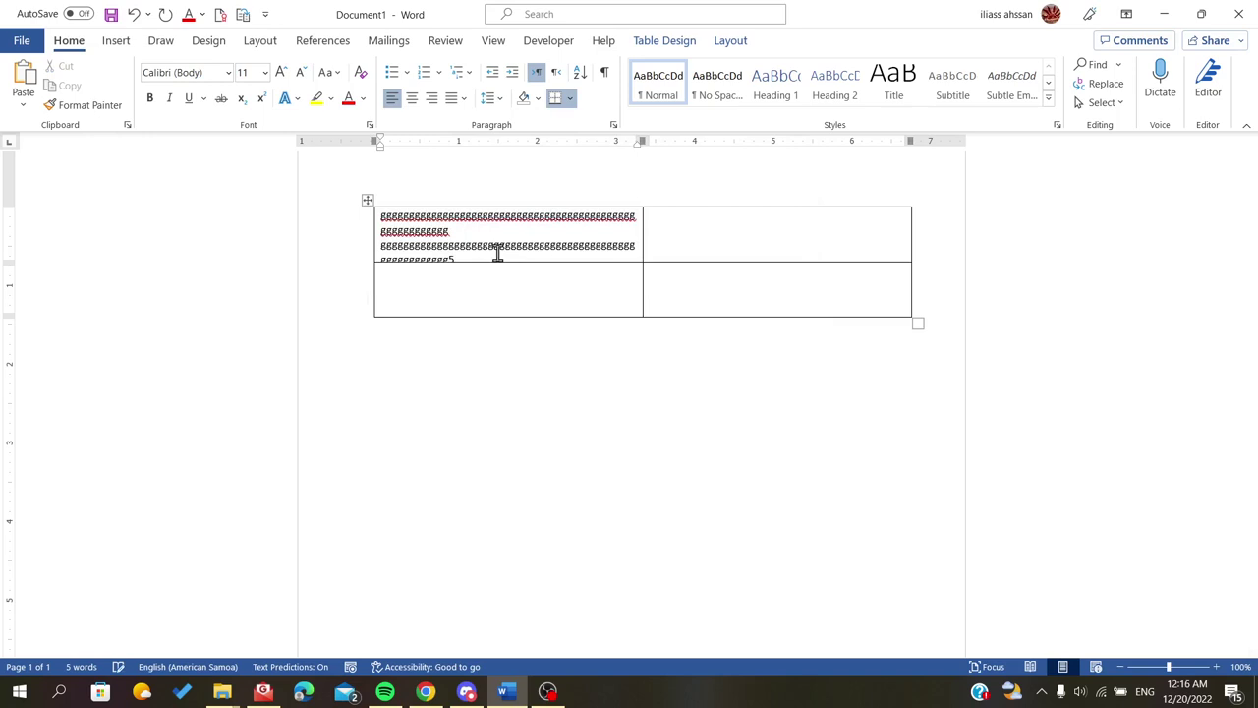
{"action": "left_click", "coordinate": [472, 253]}
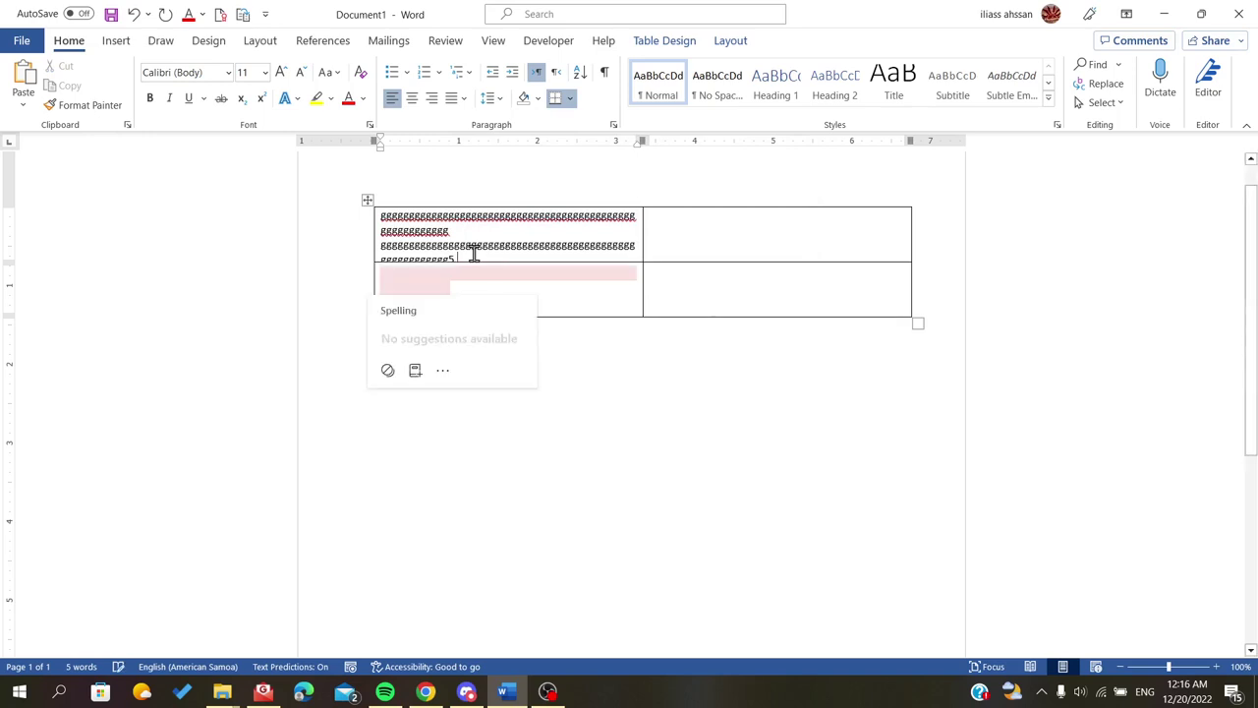
{"action": "left_click", "coordinate": [387, 216]}
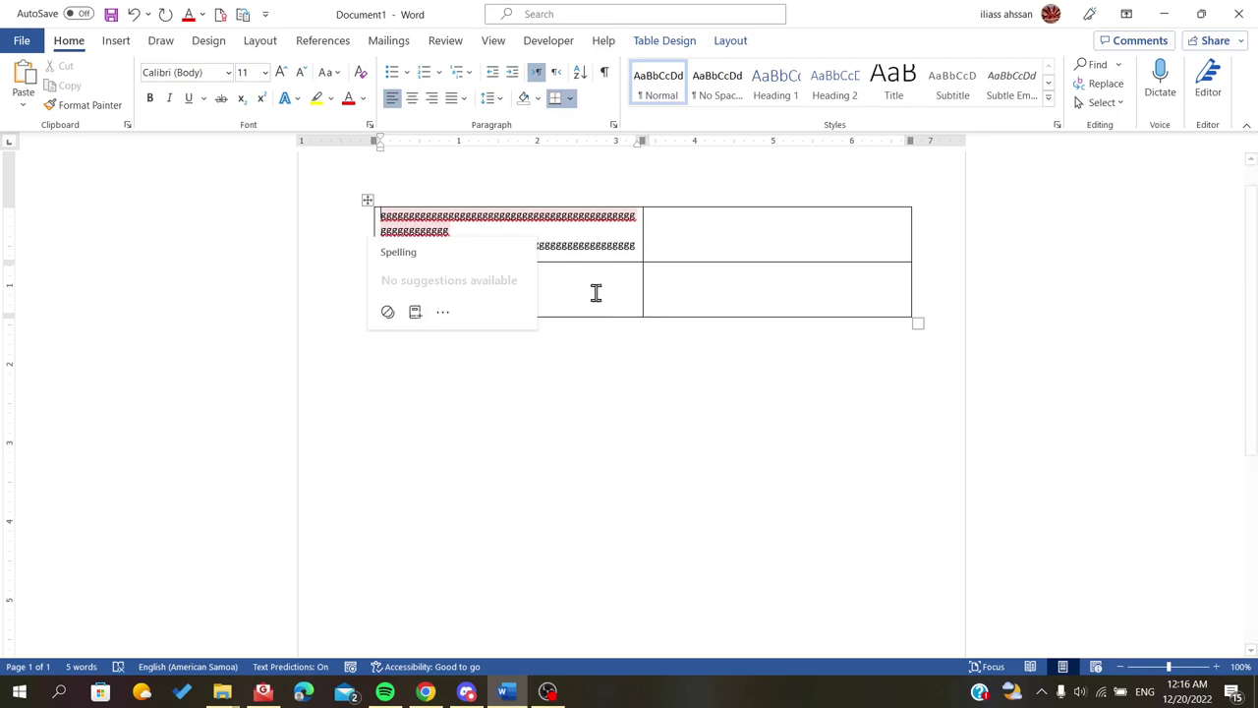
- Paste the g text twice into the top-right cell, then select the whole table
{"action": "left_click", "coordinate": [744, 250]}
{"action": "key", "text": "ctrl+v"}
{"action": "key", "text": "ctrl+v"}
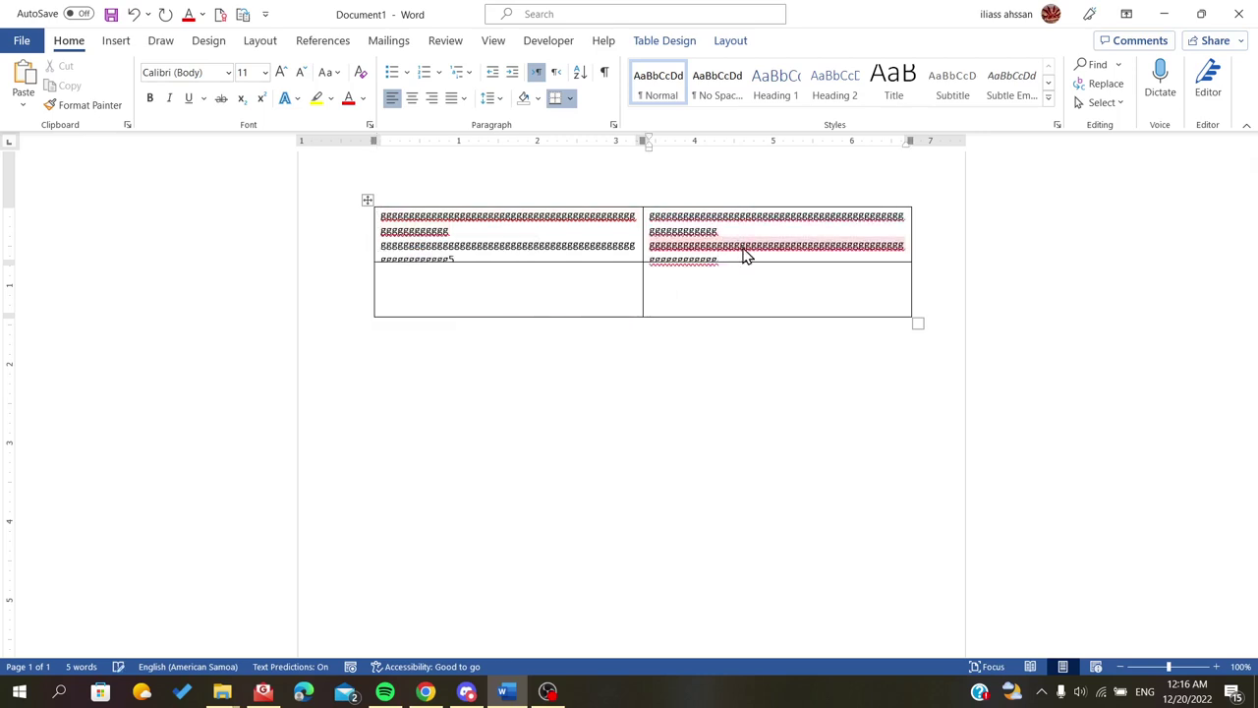
{"action": "key", "text": "ctrl+v"}
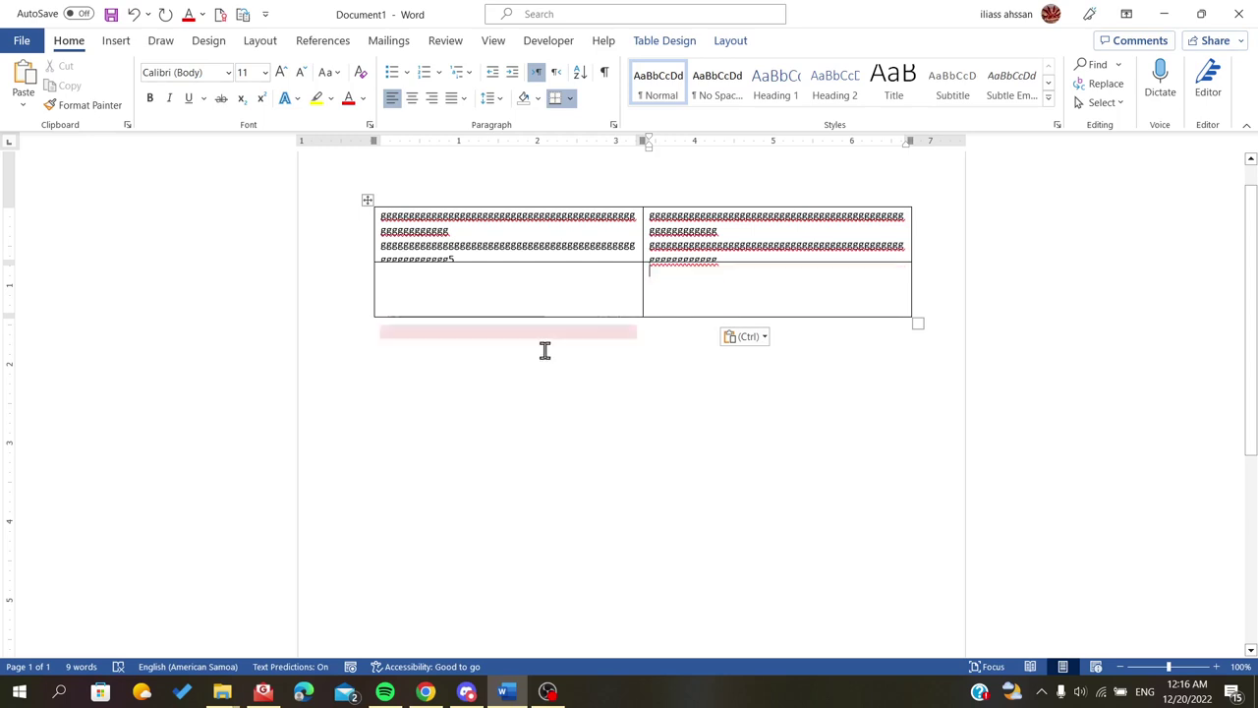
{"action": "left_click", "coordinate": [435, 277]}
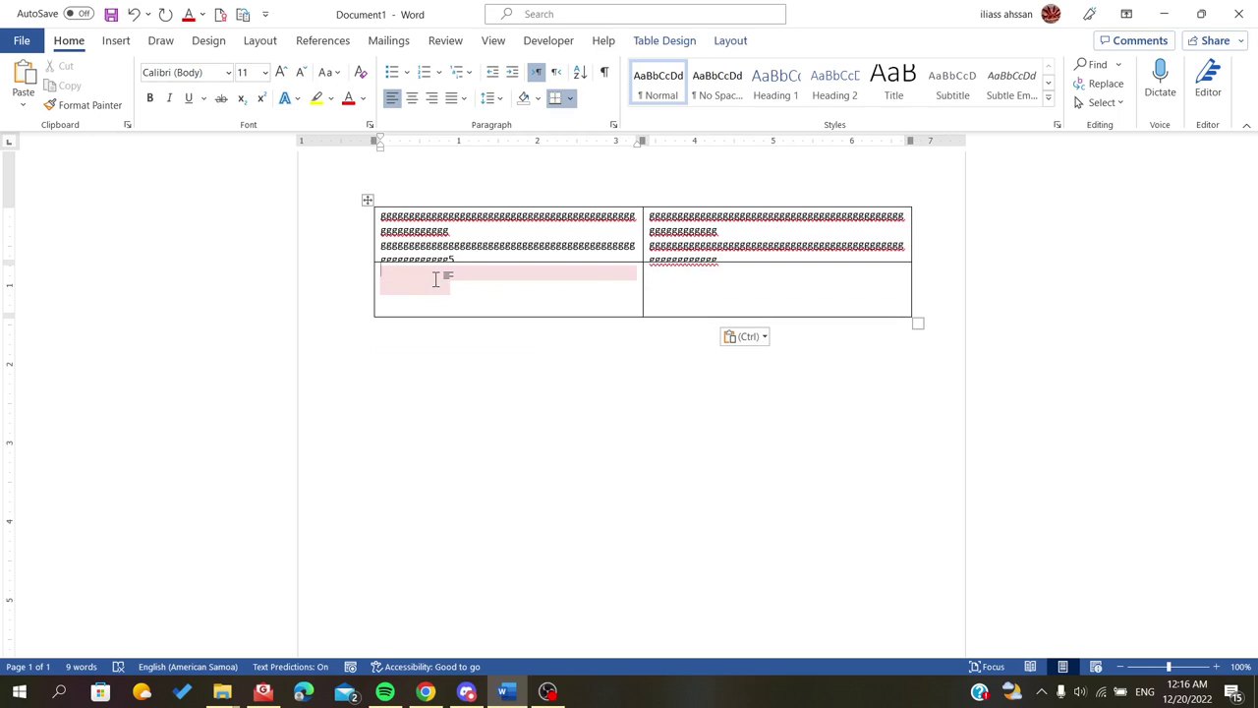
{"action": "left_click", "coordinate": [367, 203]}
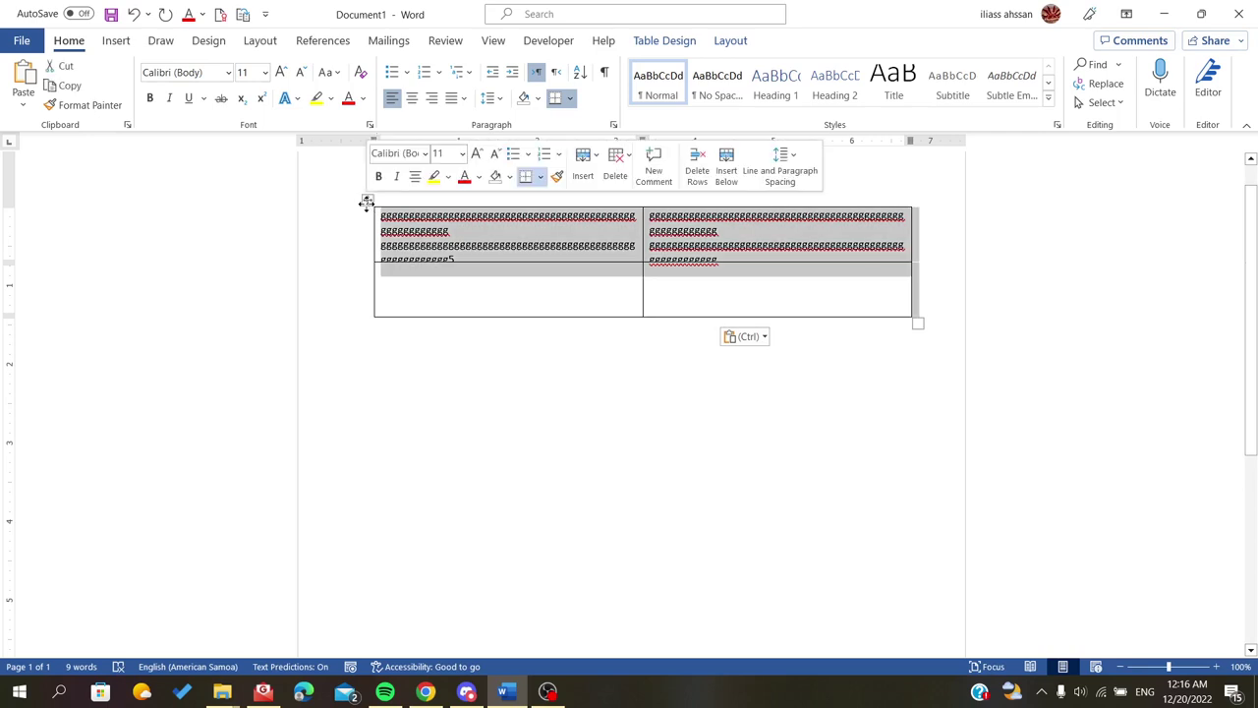